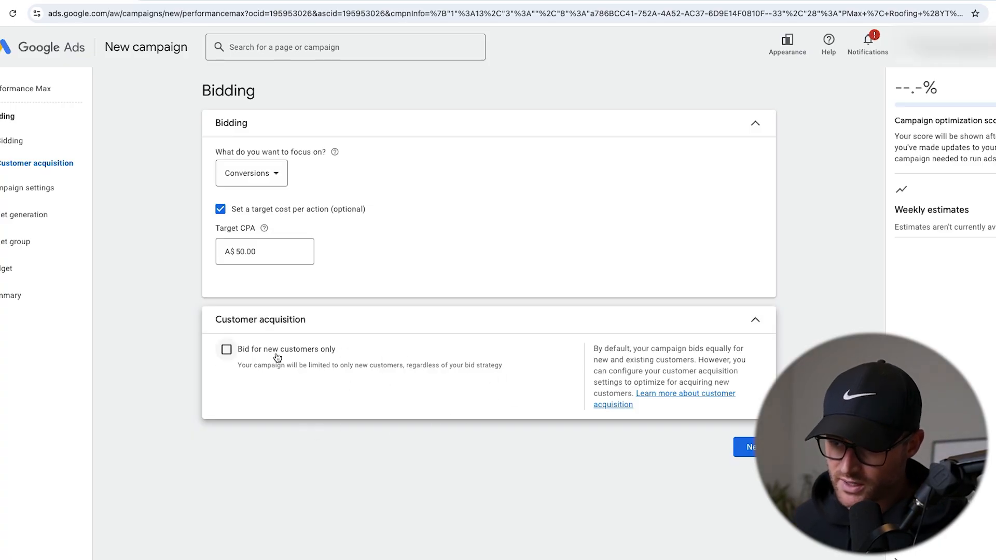
# Step: Continue to the campaign settings and expand the text options under the Google AI asset optimization settings
pyautogui.click(745, 447)
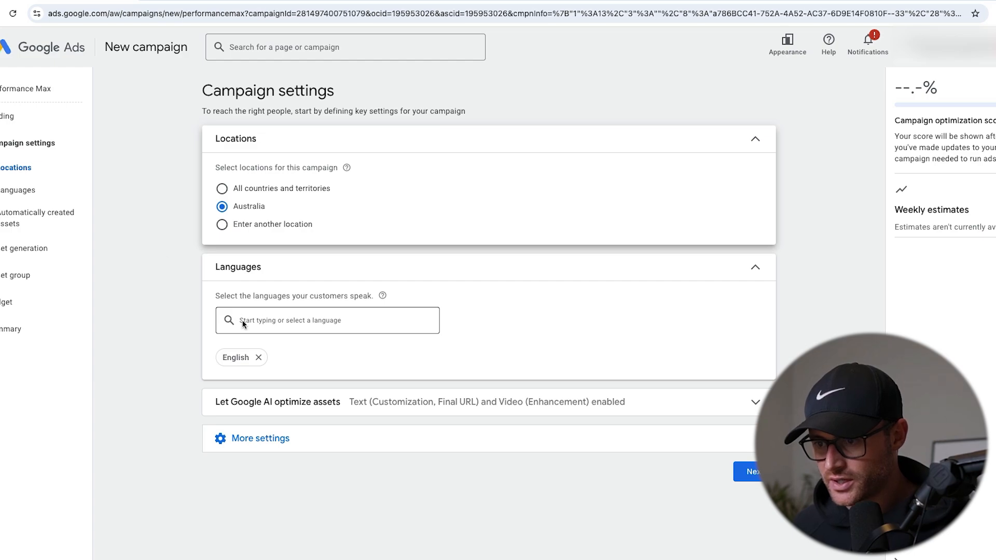
pyautogui.click(271, 401)
pyautogui.scroll(-2, 156, 213)
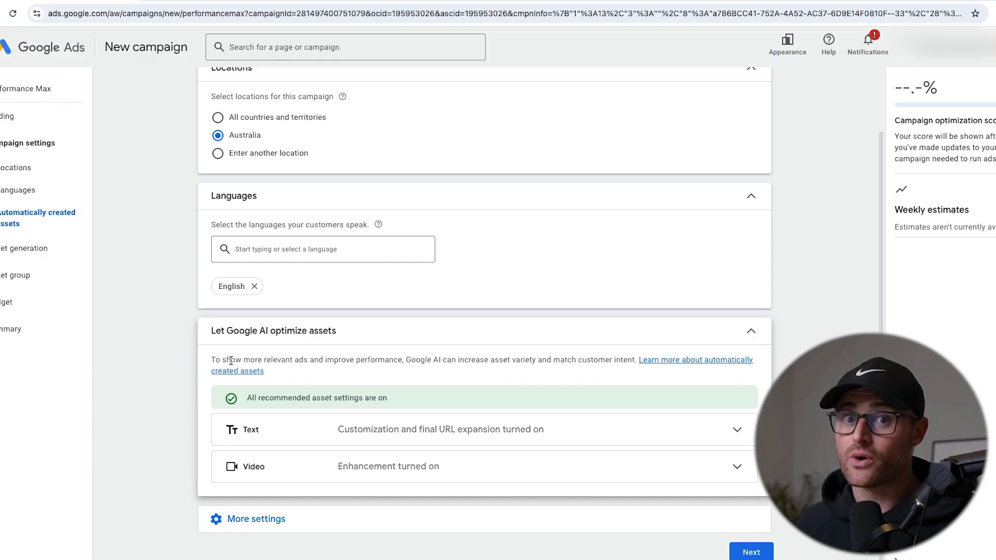
pyautogui.click(332, 439)
pyautogui.scroll(-2, 307, 434)
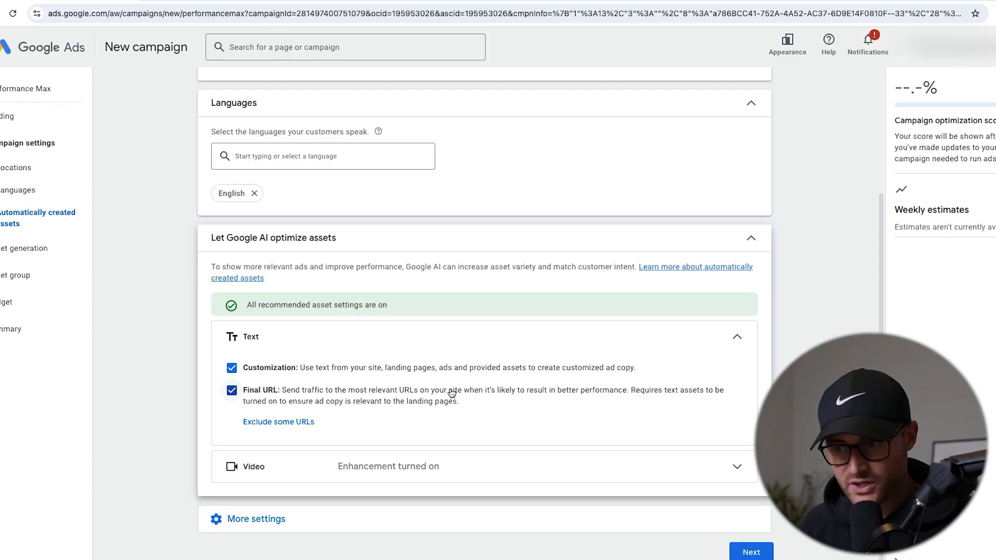
# Step: Turn off Final URL expansion for text assets, check the video enhancement examples and collapse the video settings
pyautogui.click(450, 391)
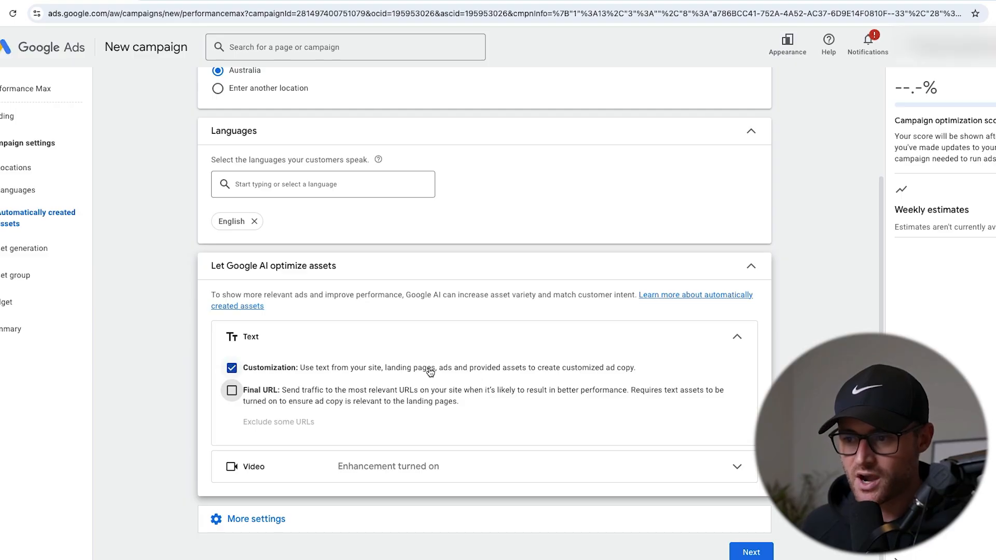
pyautogui.click(250, 405)
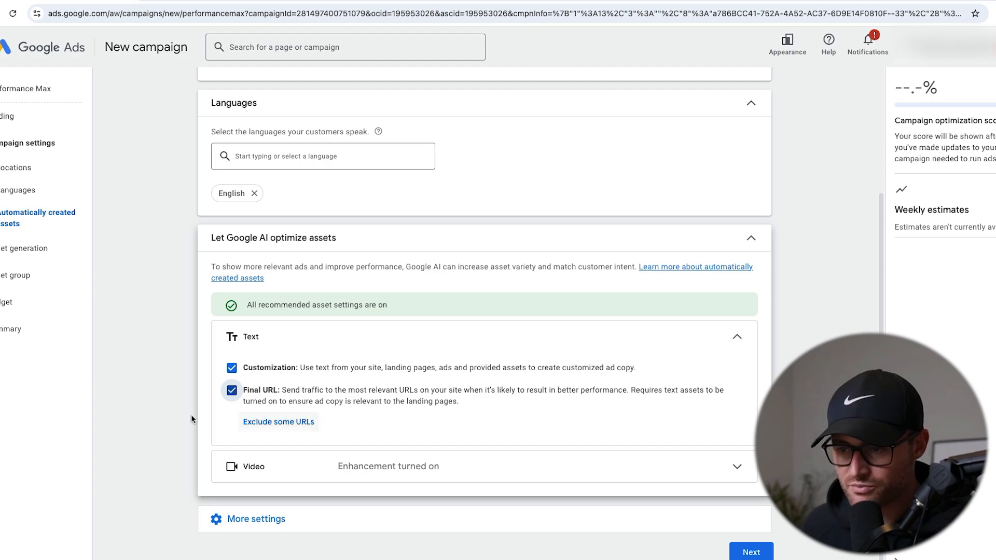
pyautogui.click(233, 390)
pyautogui.scroll(-6, 155, 350)
pyautogui.scroll(7, 185, 343)
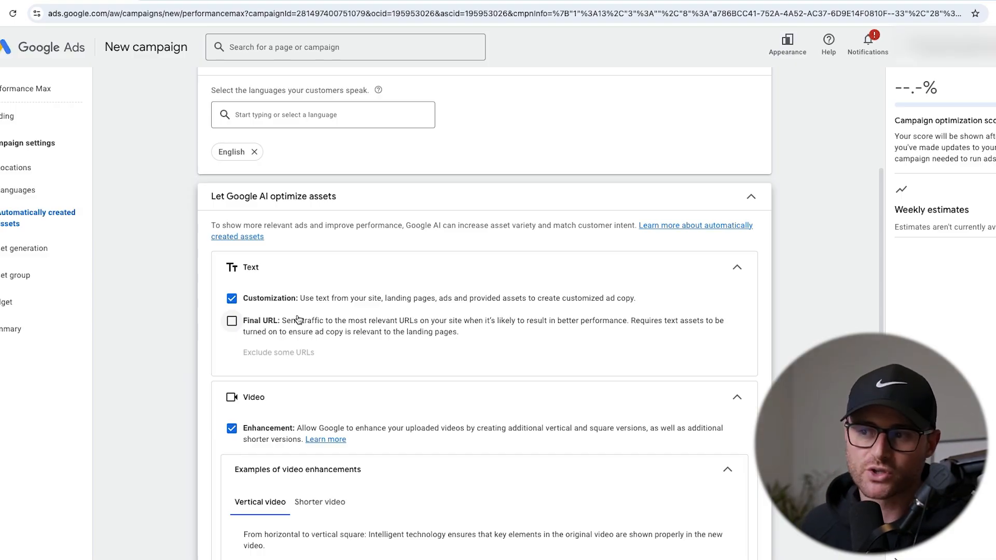
pyautogui.scroll(-5, 184, 415)
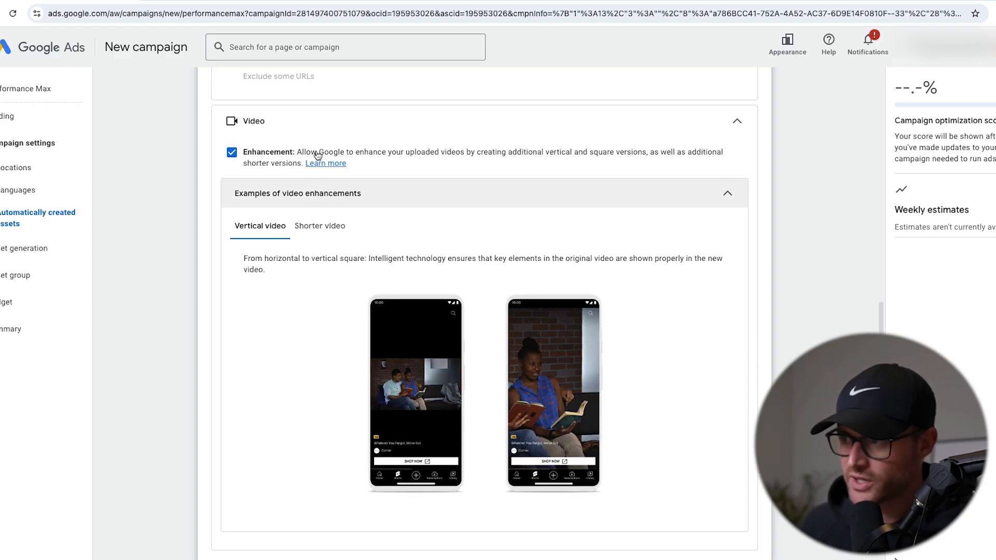
pyautogui.click(736, 121)
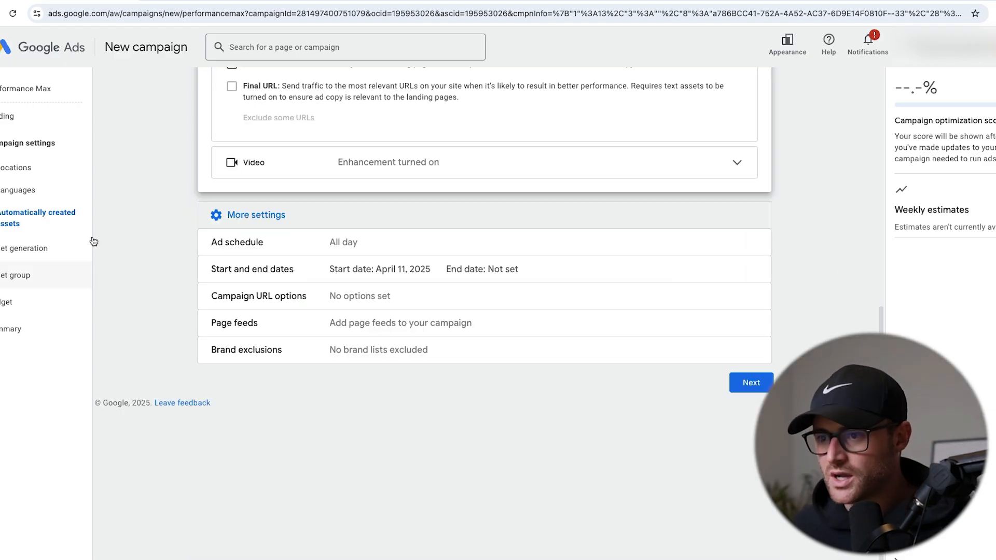
# Step: Restrict the campaign's ad schedule to Mondays - Fridays, all day
pyautogui.click(220, 221)
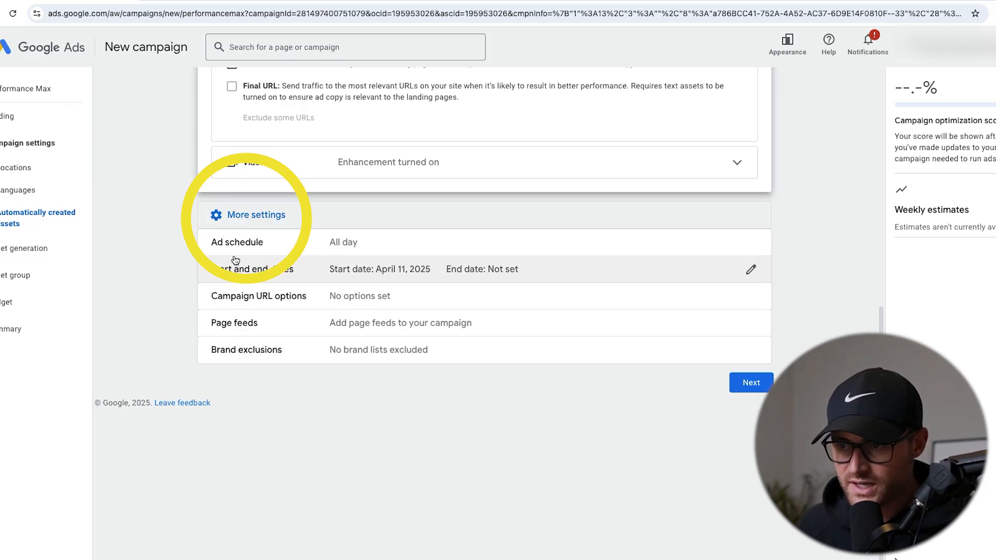
pyautogui.click(374, 244)
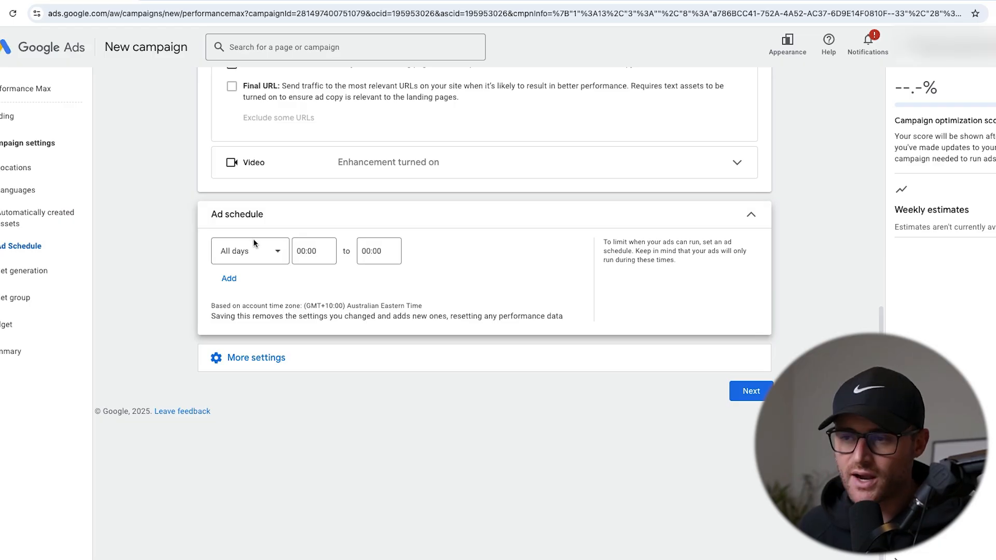
pyautogui.click(257, 259)
pyautogui.click(246, 284)
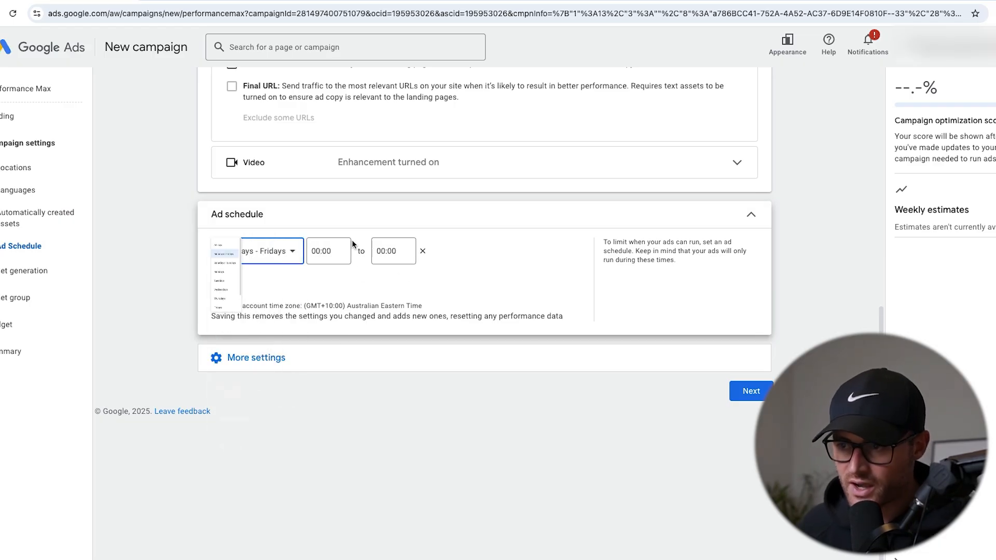
pyautogui.click(746, 217)
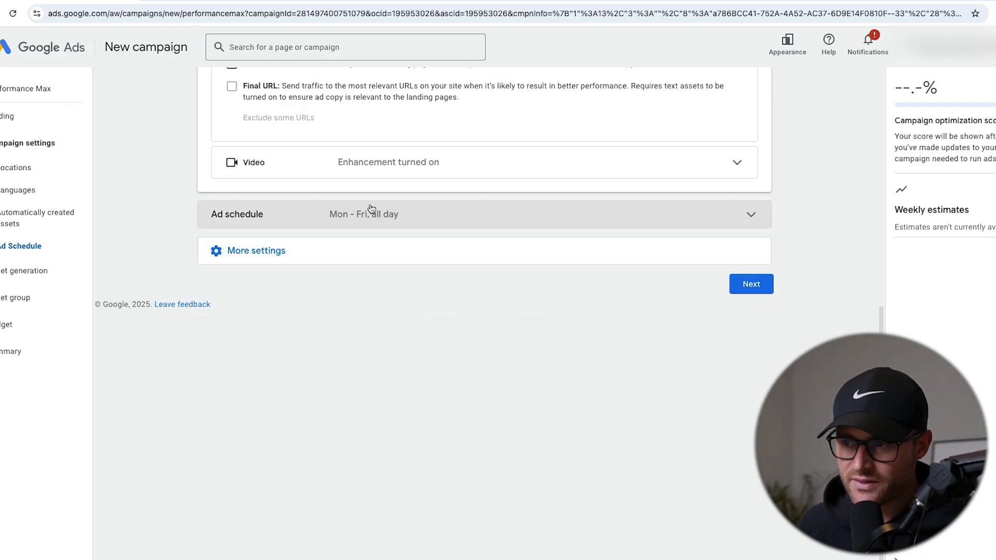
# Step: Set the ad schedule back to all days and collapse it
pyautogui.click(367, 213)
pyautogui.click(261, 255)
pyautogui.click(236, 260)
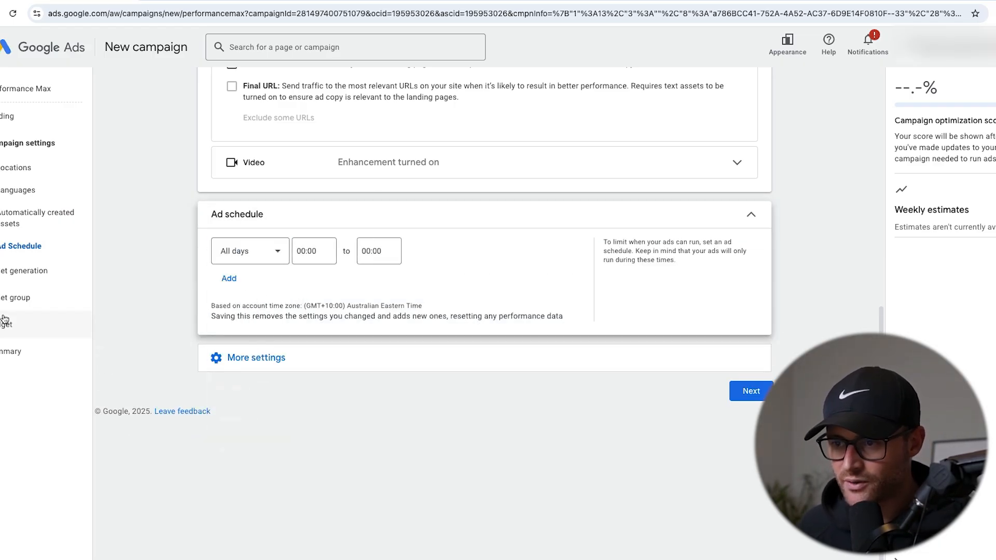
pyautogui.click(765, 228)
# Step: Open the Campaign URL options to examine the tracking fields and expand the remaining additional settings
pyautogui.click(272, 254)
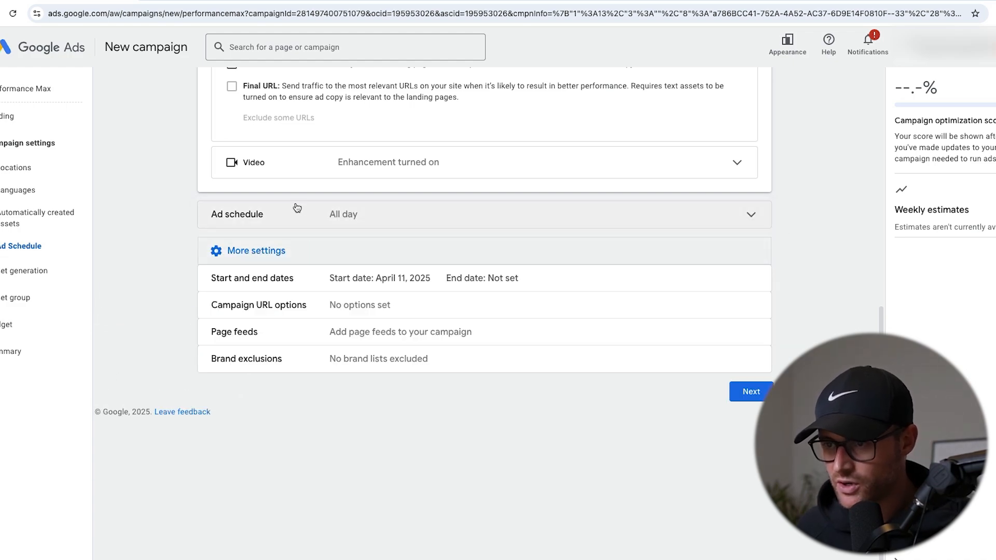
pyautogui.click(349, 305)
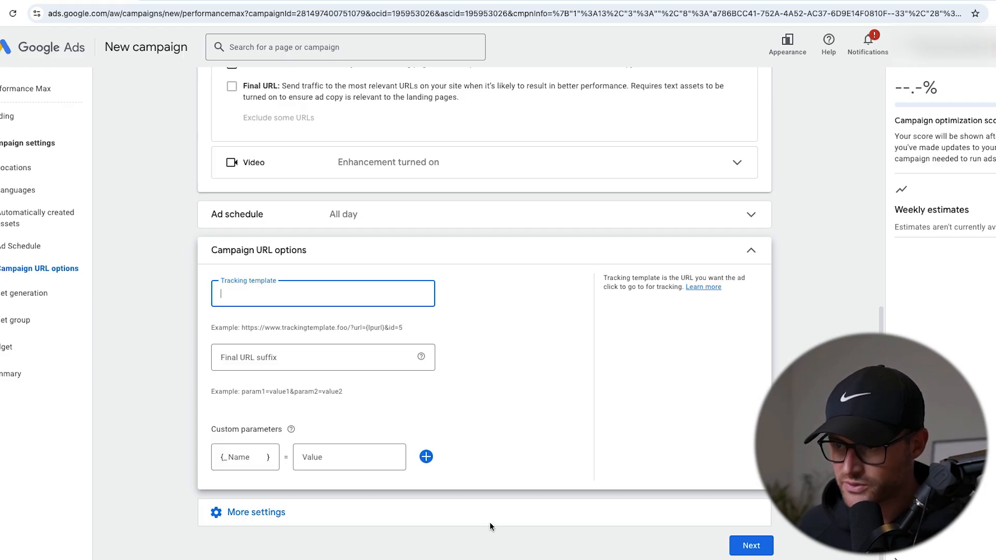
pyautogui.click(399, 513)
pyautogui.scroll(-1, 426, 373)
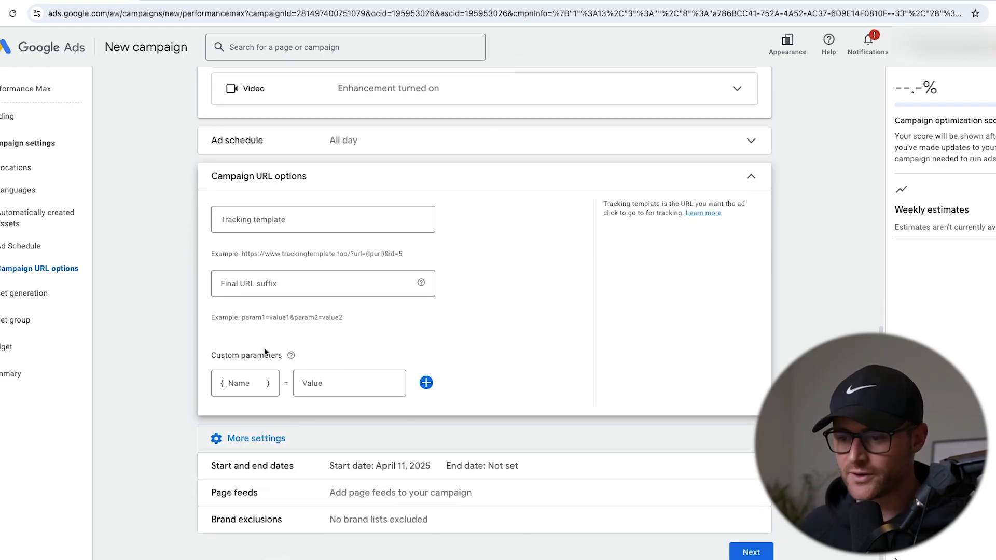
# Step: Under Brand exclusions, start a new account-level brand list named "Nike" and add the Nike brand (nike.com) to it
pyautogui.click(317, 516)
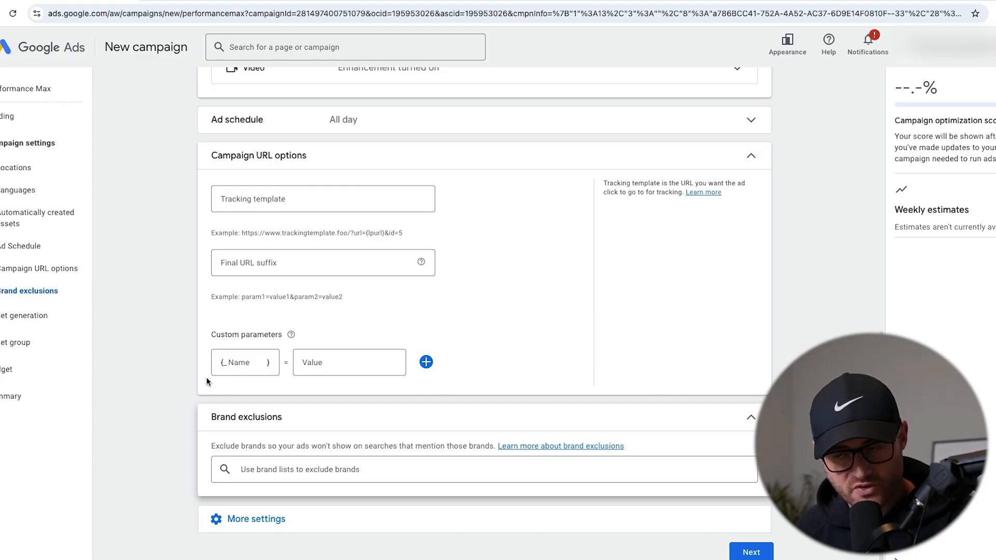
pyautogui.click(314, 475)
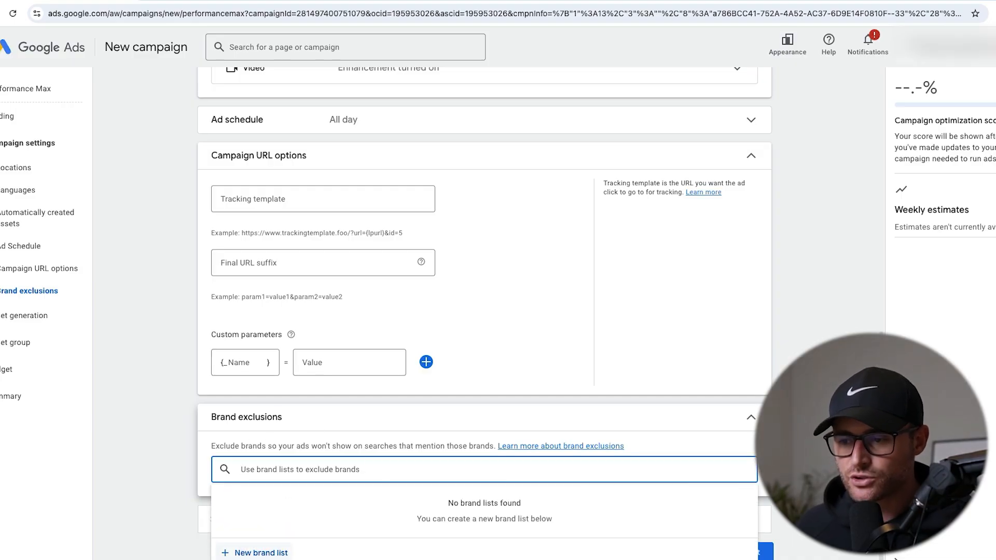
pyautogui.click(257, 552)
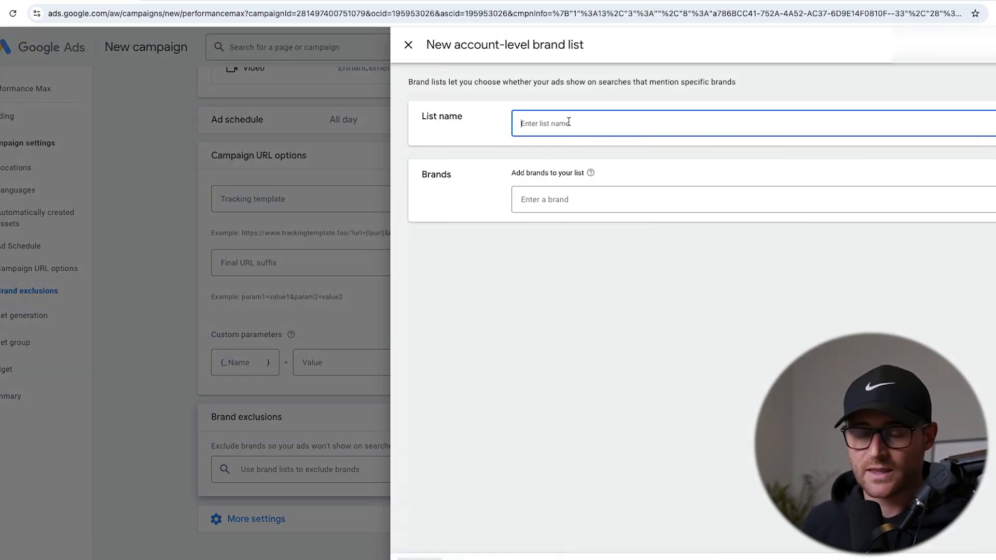
pyautogui.write('Nike')
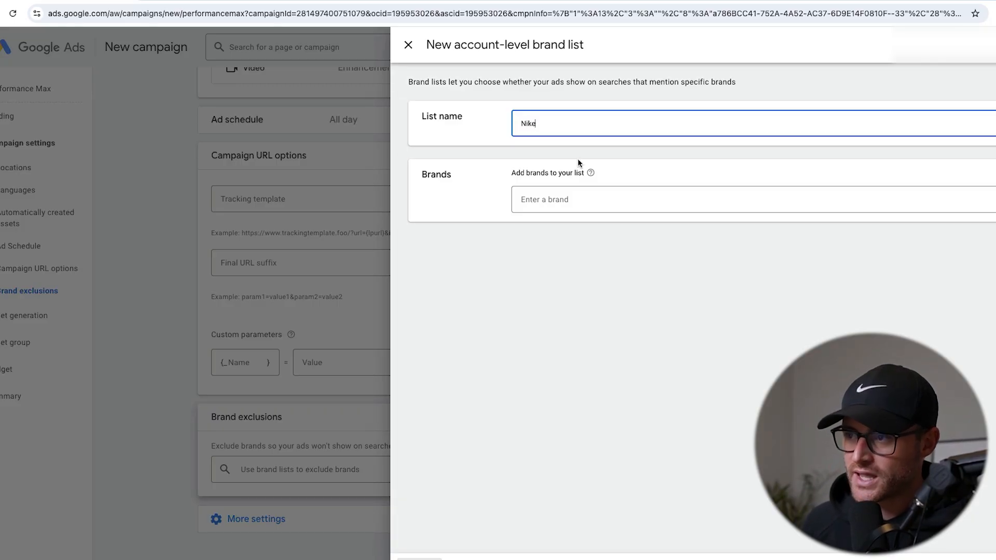
pyautogui.click(625, 206)
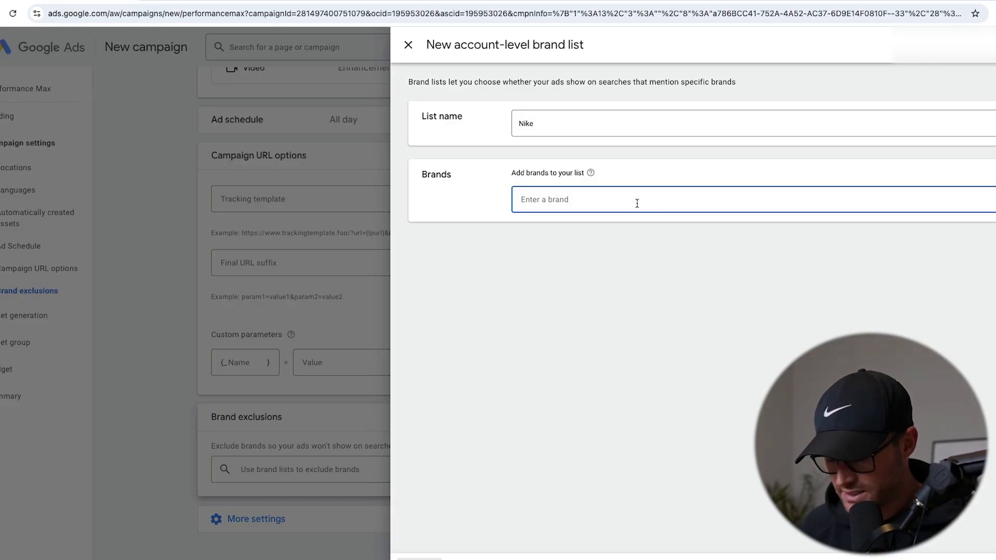
pyautogui.write('Nike')
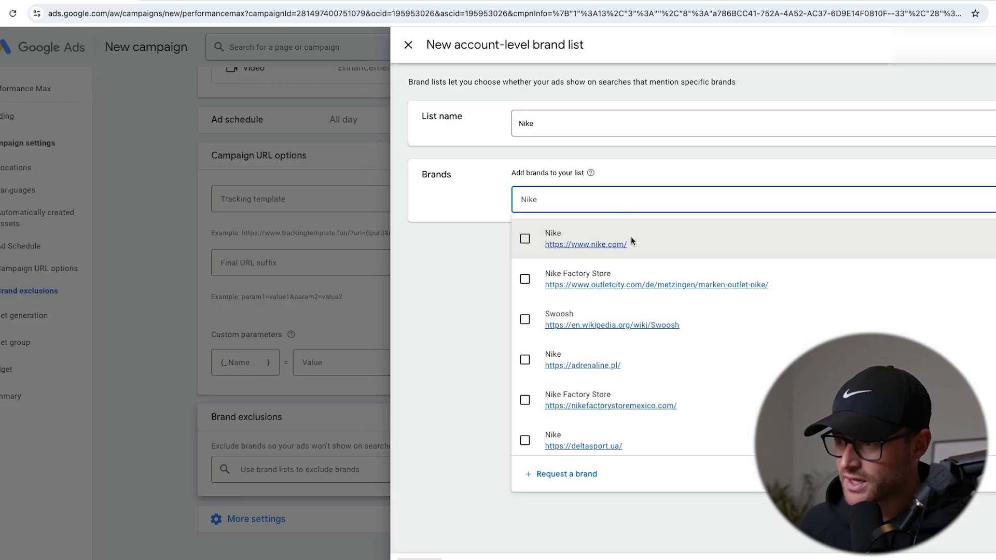
pyautogui.click(525, 238)
pyautogui.click(455, 368)
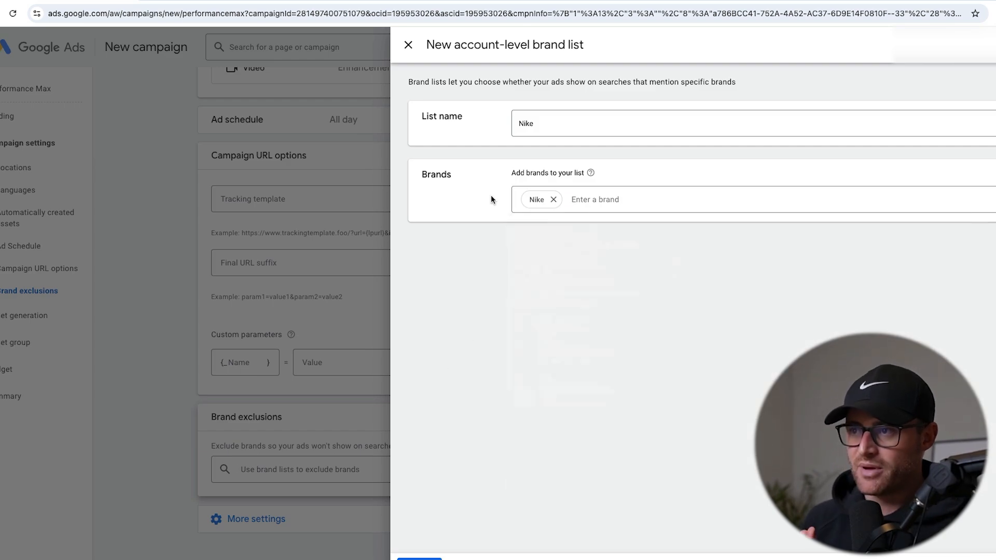
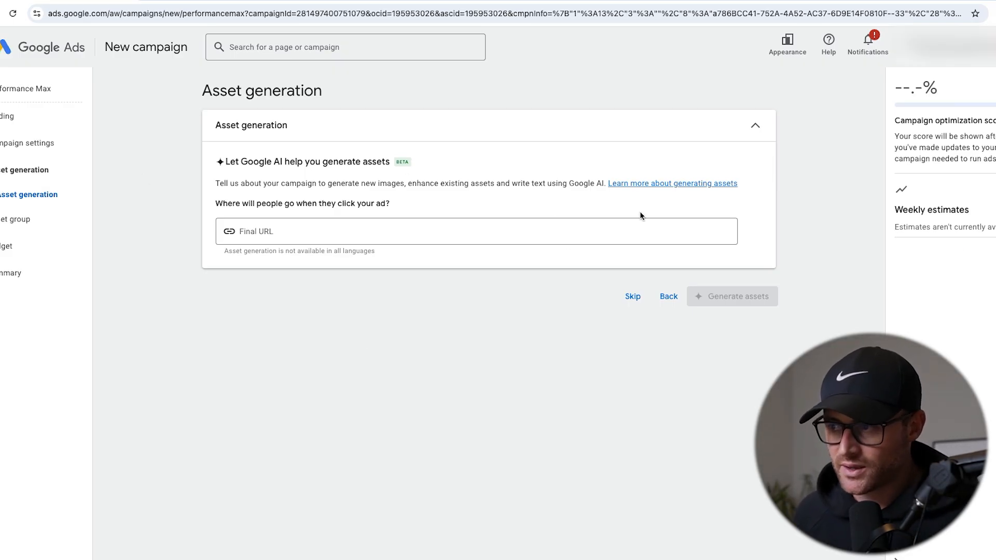
# Step: Skip AI asset generation and name the asset group "Roofing Services"
pyautogui.click(632, 296)
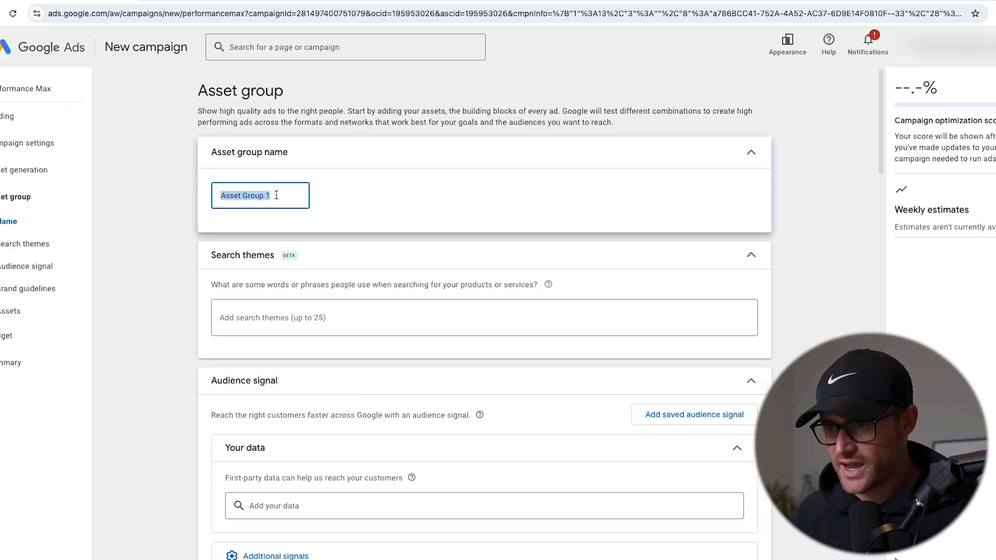
pyautogui.write('Roofing Se')
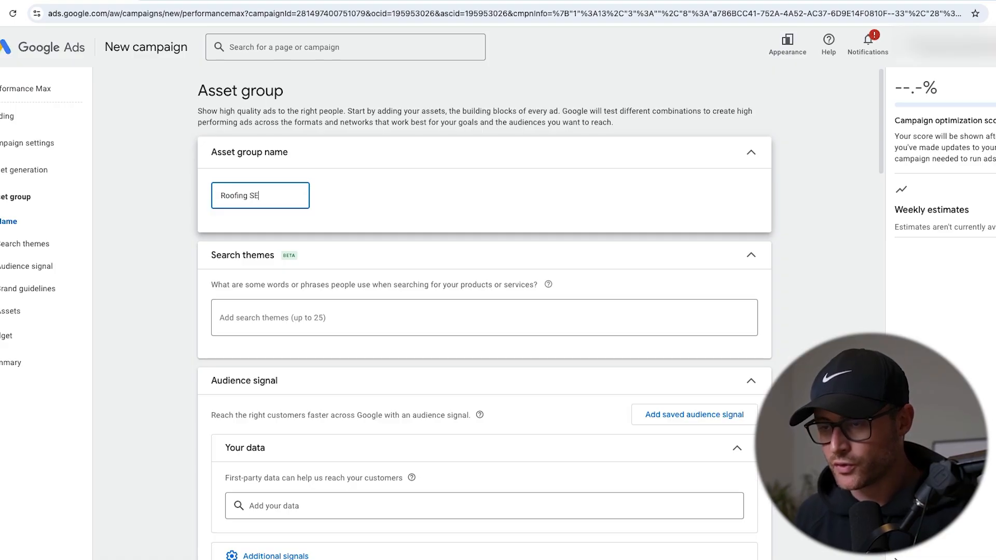
pyautogui.write('rb')
pyautogui.press('BackSpace')
pyautogui.write('vices')
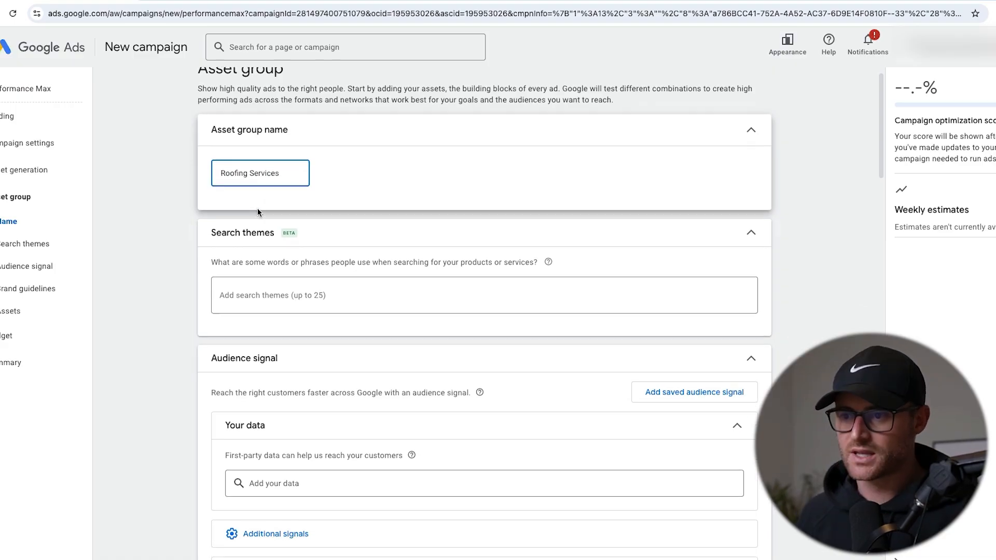
pyautogui.scroll(-4, 257, 208)
pyautogui.scroll(4, 224, 164)
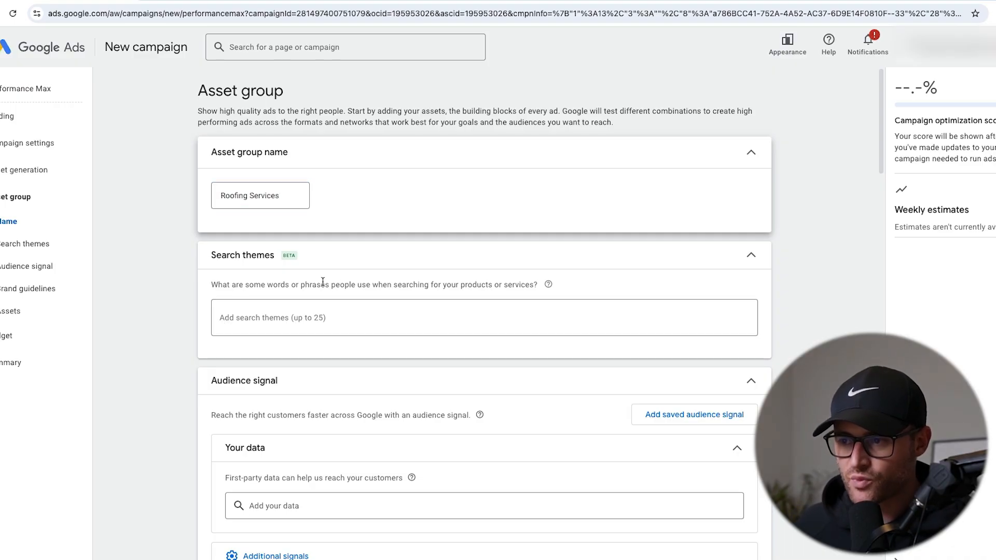
pyautogui.click(362, 286)
pyautogui.tripleClick(362, 286)
pyautogui.moveTo(402, 286); pyautogui.dragTo(497, 287)
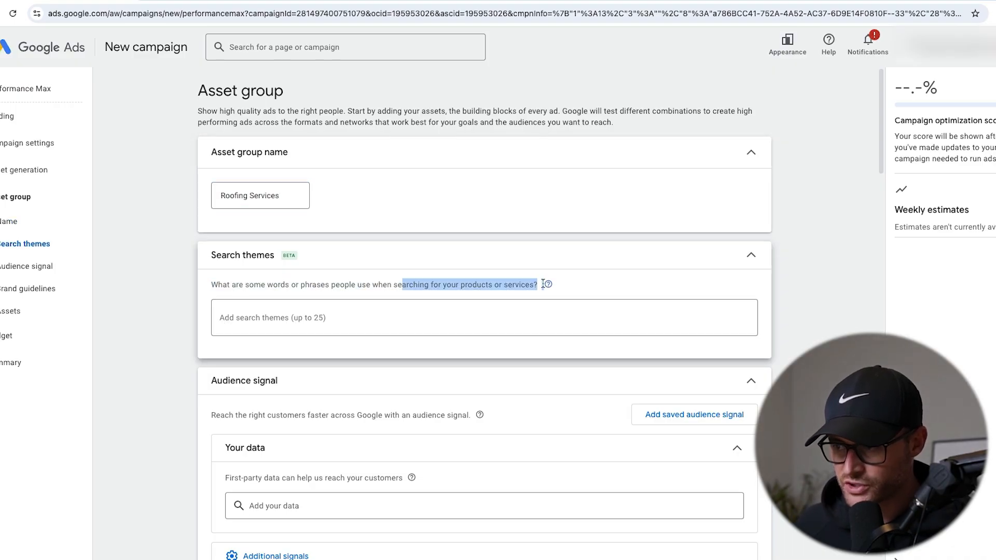
pyautogui.click(361, 285)
# Step: Add the search themes "roofing services", "roof replacement" and "roof restoration" to the asset group
pyautogui.click(257, 325)
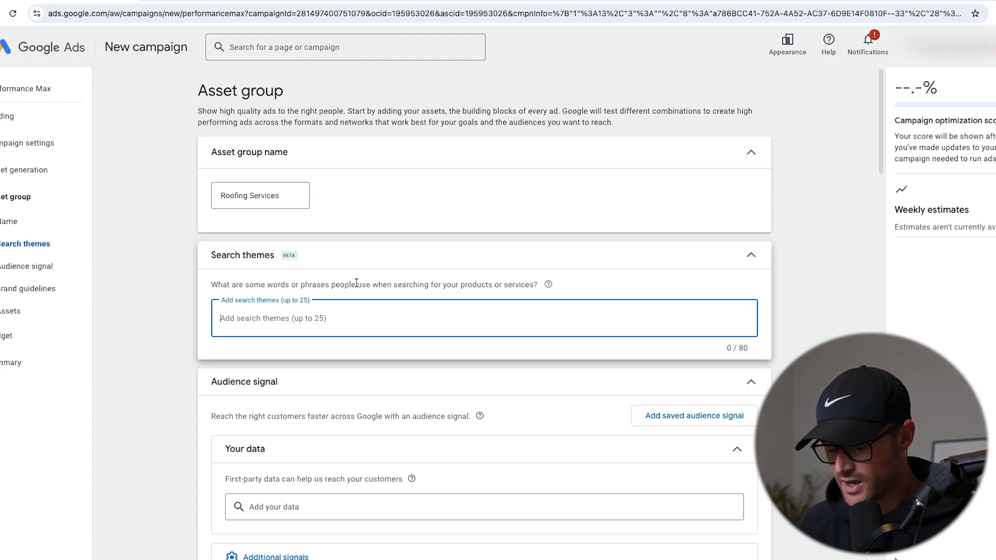
pyautogui.write('roofing')
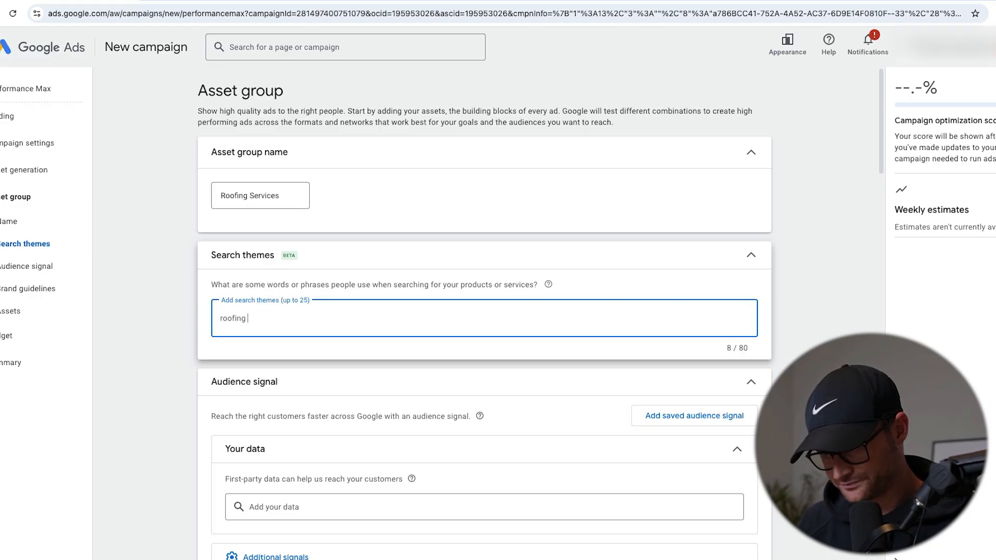
pyautogui.write(' services')
pyautogui.press('Return')
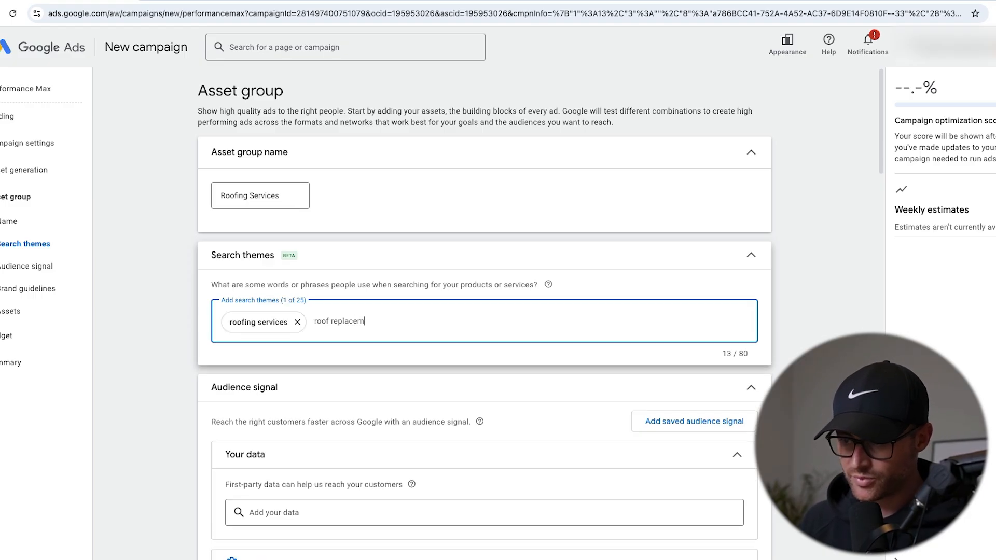
pyautogui.write('roof replacement')
pyautogui.press('Return')
pyautogui.write('roof resto')
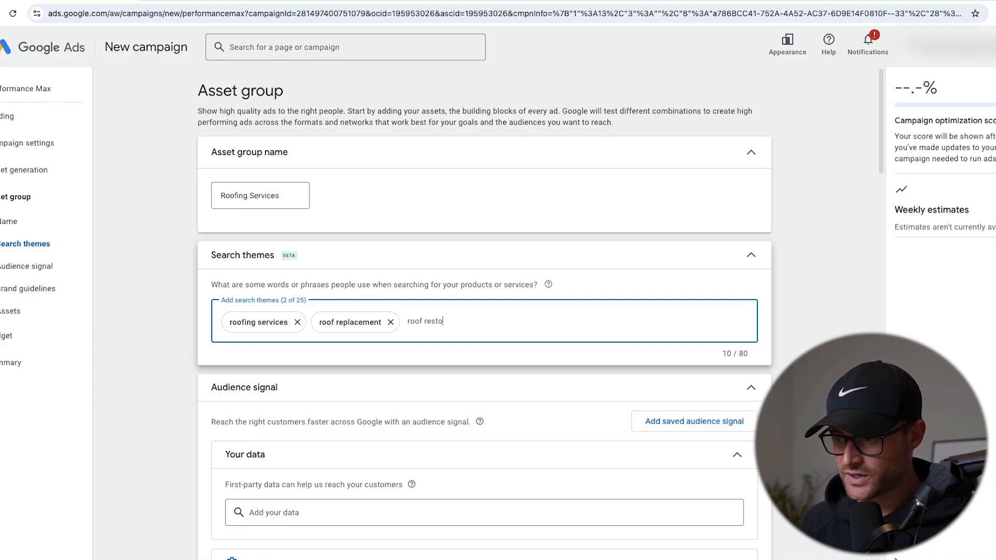
pyautogui.write('ration')
pyautogui.press('Return')
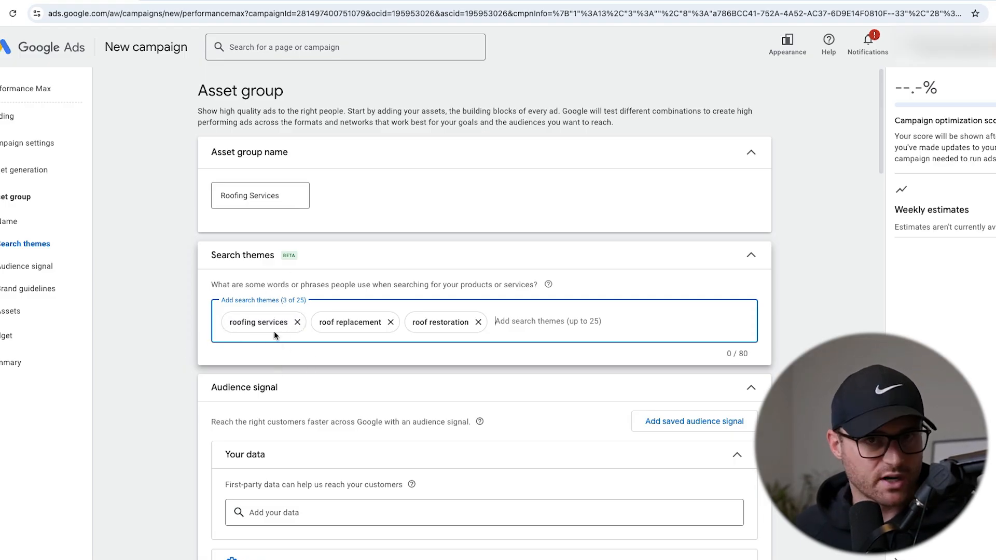
pyautogui.moveTo(239, 285); pyautogui.dragTo(367, 279)
pyautogui.click(265, 285)
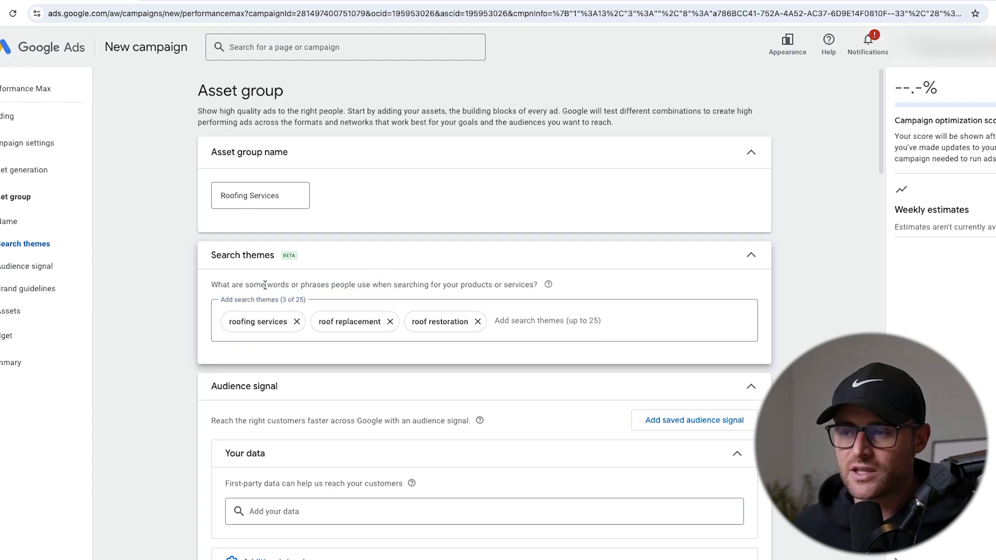
pyautogui.moveTo(256, 285); pyautogui.dragTo(414, 283)
pyautogui.moveTo(281, 285); pyautogui.dragTo(536, 280)
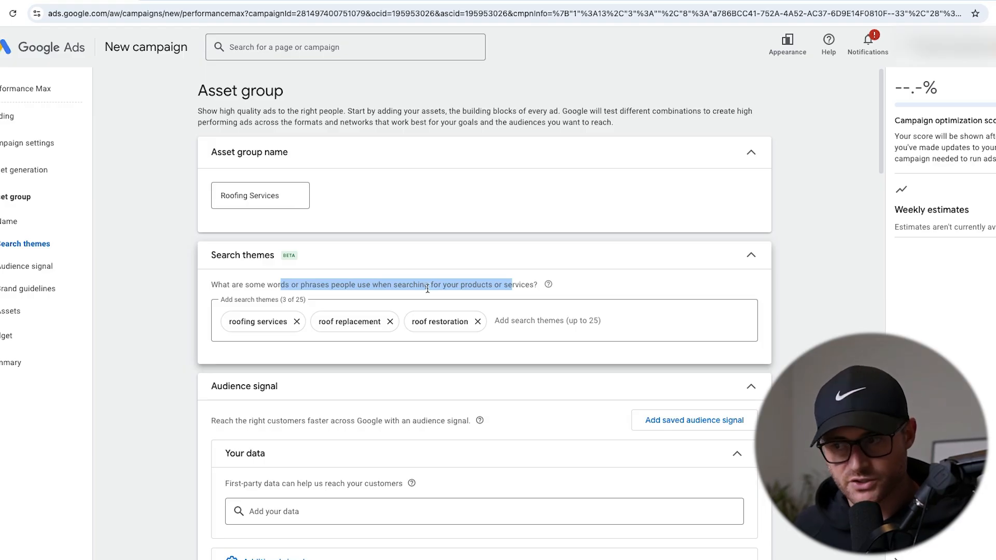
pyautogui.click(376, 282)
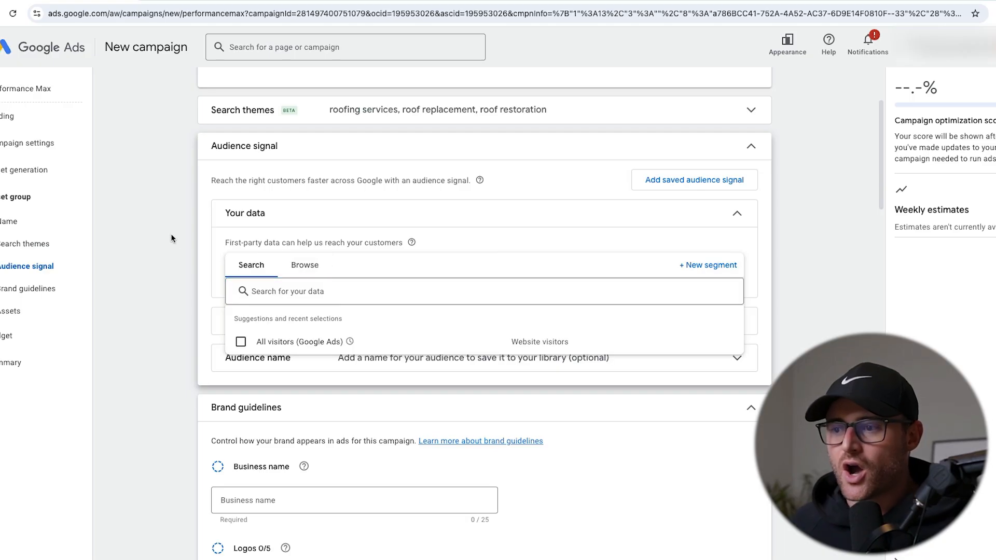
# Step: Add the "All visitors (Google Ads)" website visitor segment as first-party data in the audience signal and browse the other available segments
pyautogui.click(170, 234)
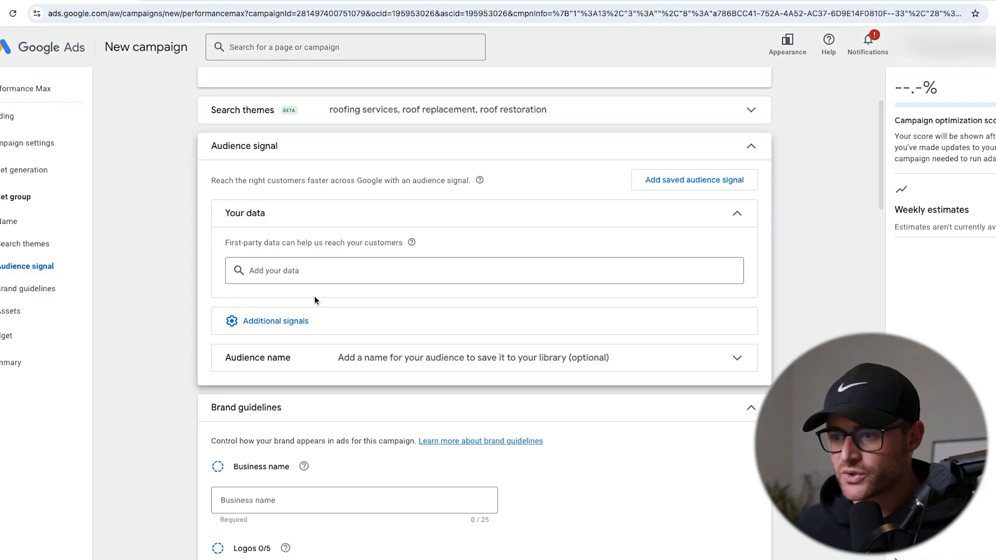
pyautogui.click(314, 274)
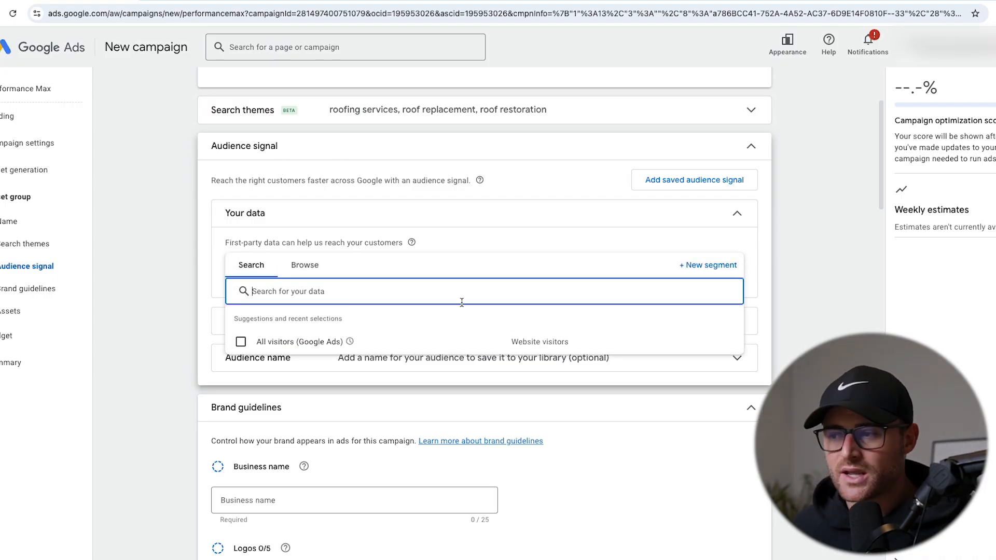
pyautogui.click(240, 341)
pyautogui.click(305, 302)
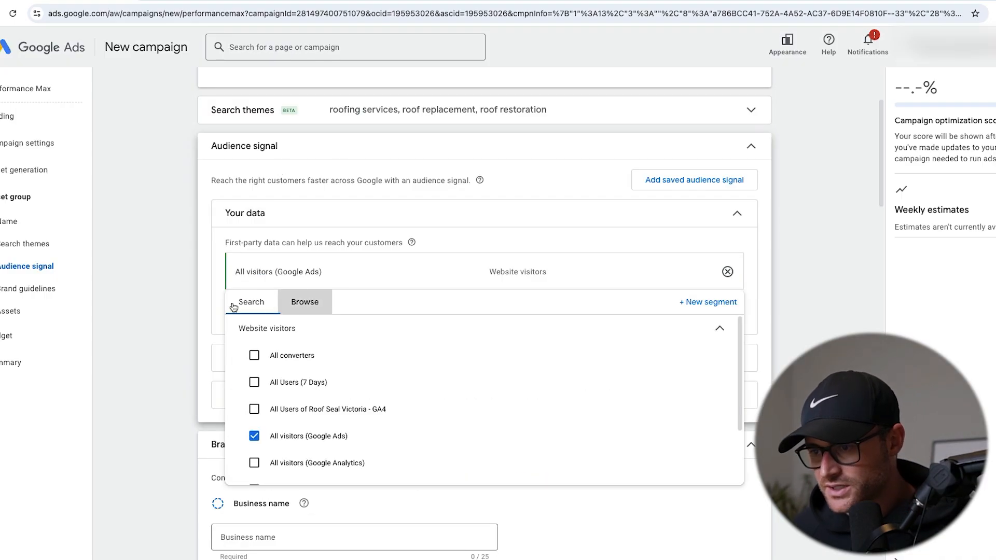
pyautogui.scroll(-5, 362, 282)
pyautogui.scroll(4, 393, 265)
pyautogui.scroll(-3, 393, 292)
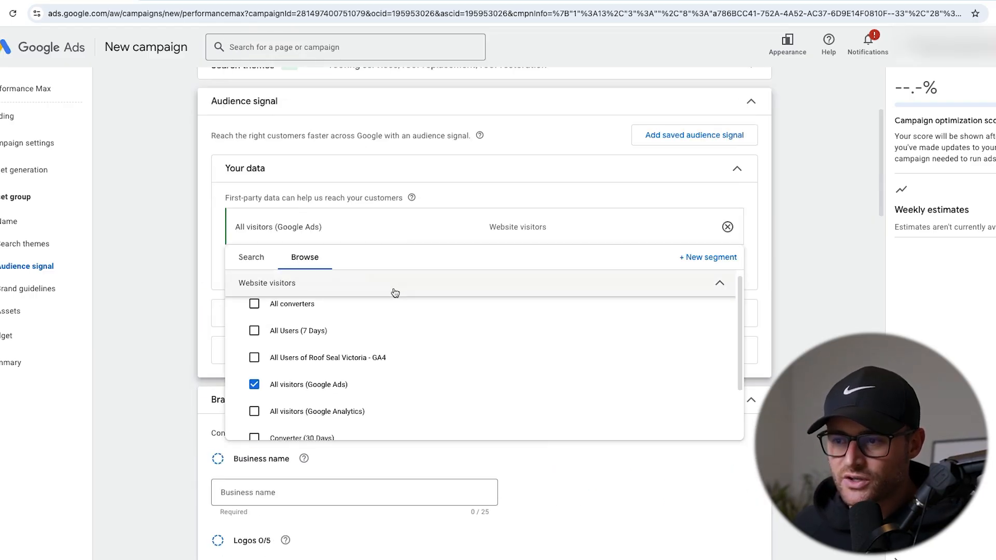
pyautogui.scroll(3, 392, 296)
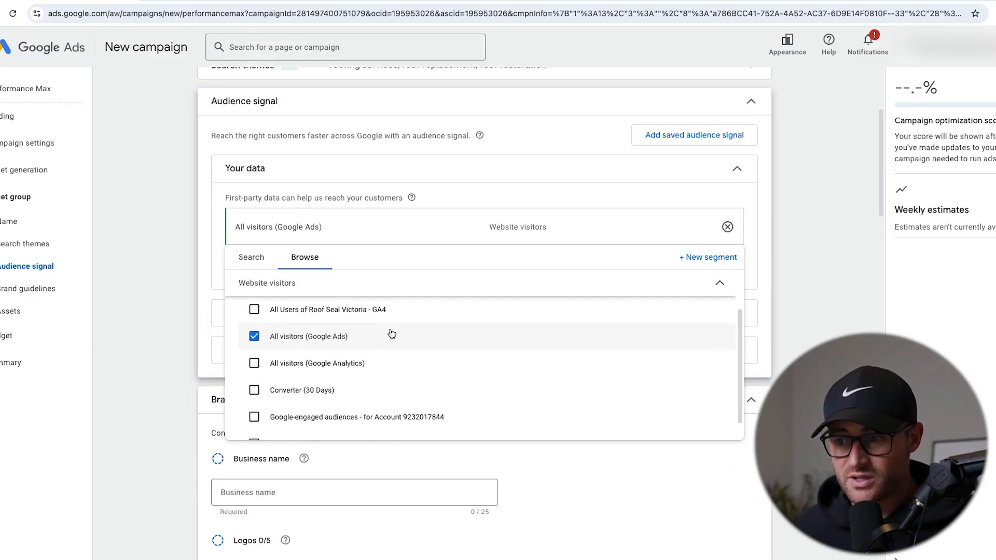
pyautogui.click(145, 273)
# Step: Under the additional signals, add the in-market segment "Roofing Services" to the interests and detailed demographics
pyautogui.click(280, 313)
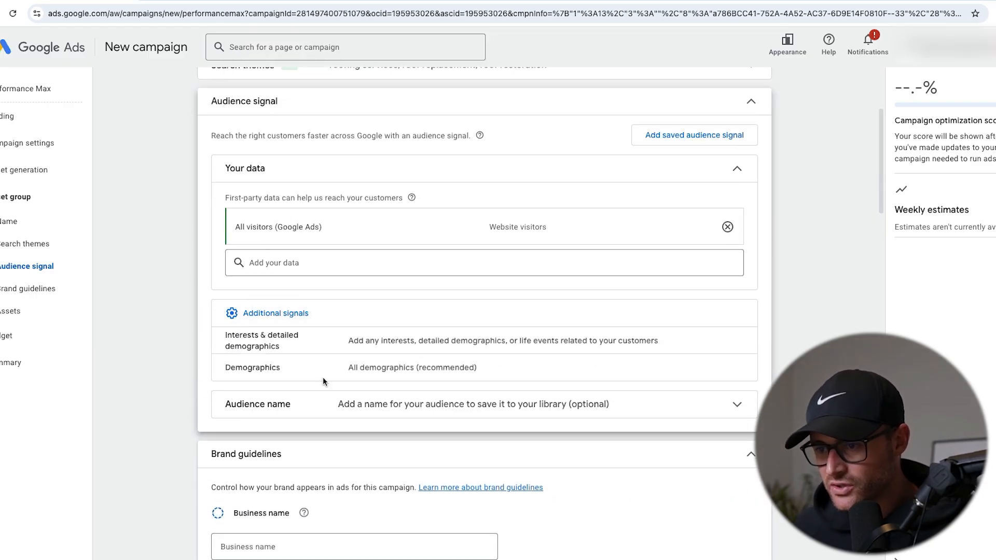
pyautogui.click(350, 346)
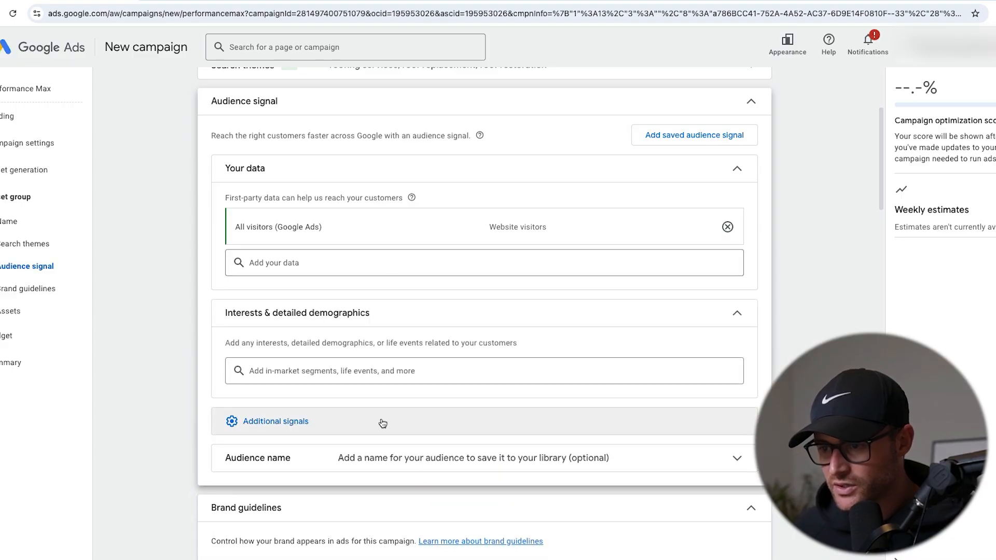
pyautogui.click(419, 374)
pyautogui.click(241, 442)
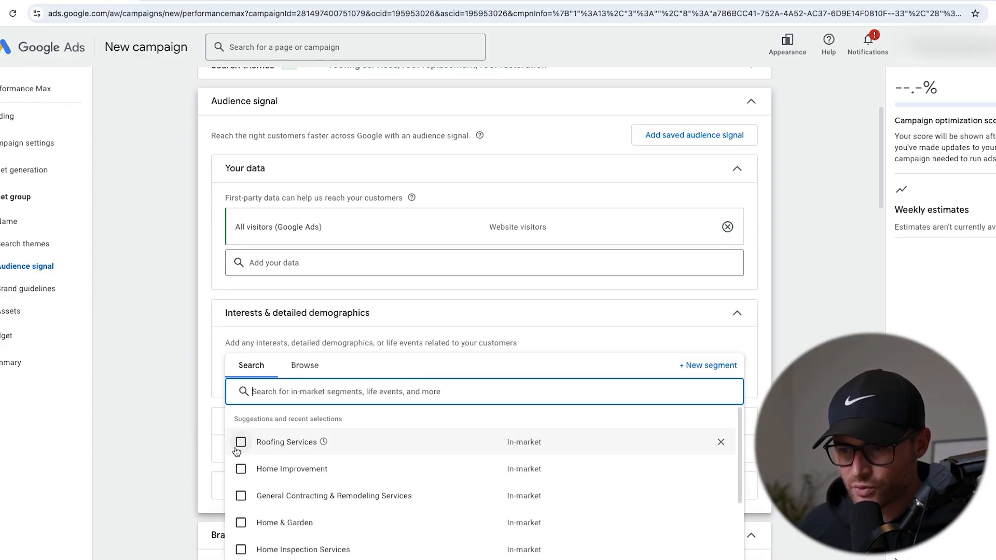
pyautogui.click(148, 331)
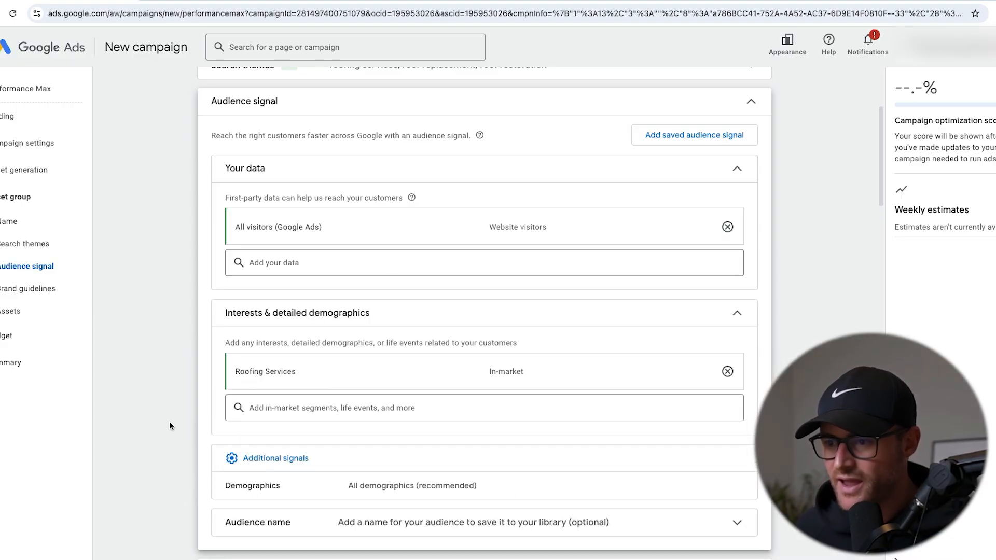
pyautogui.scroll(-1, 176, 358)
pyautogui.click(256, 254)
pyautogui.click(156, 267)
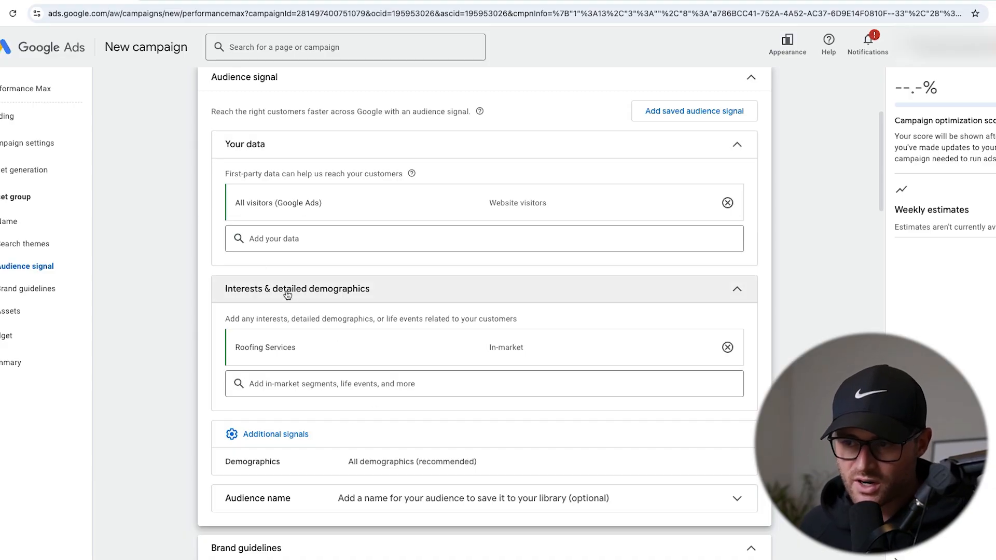
# Step: Expand the audience signal's demographics and additional demographics to examine the gender, age, parental status and household income options
pyautogui.scroll(1, 481, 286)
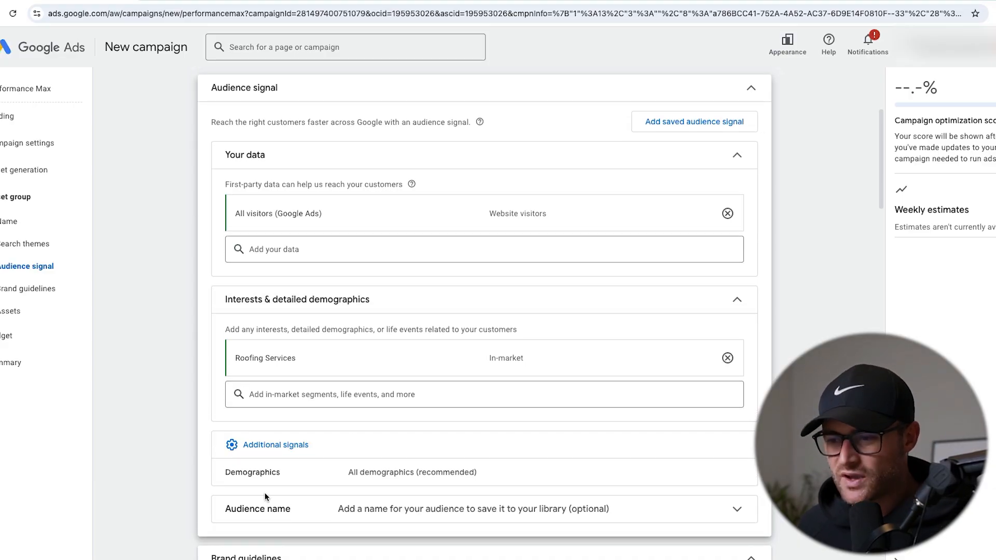
pyautogui.click(323, 484)
pyautogui.scroll(-3, 364, 375)
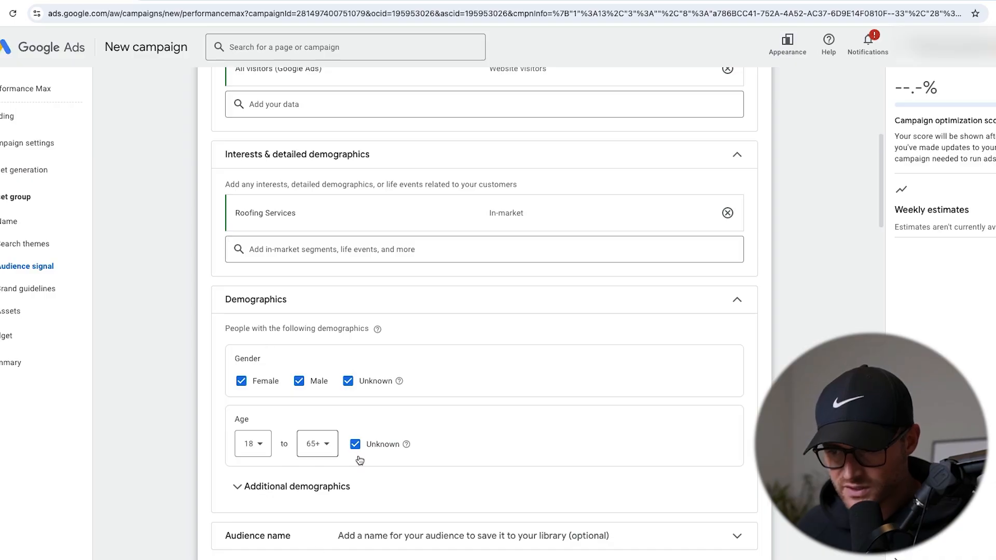
pyautogui.click(300, 486)
pyautogui.scroll(-4, 171, 218)
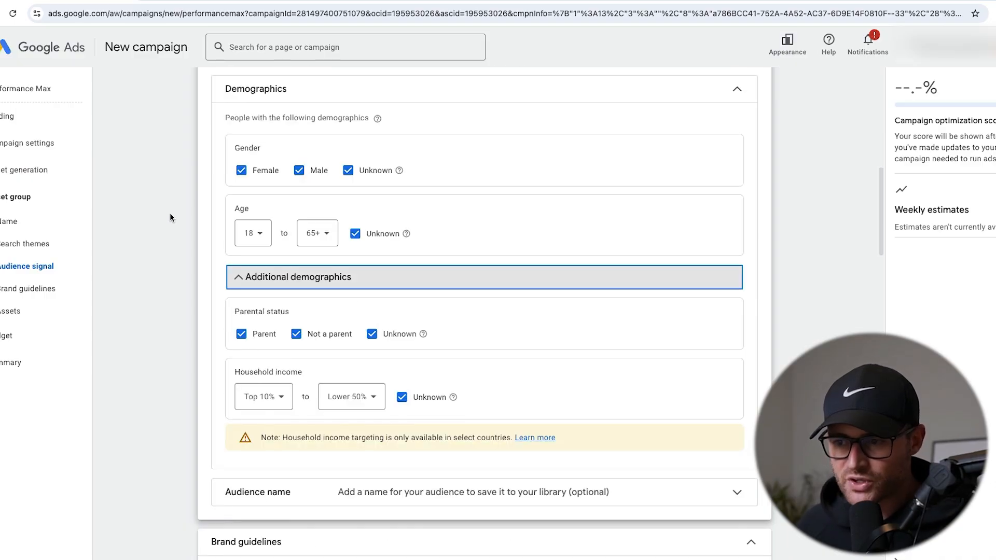
# Step: Collapse the interests, demographics and audience signal sections, leaving all demographics selected
pyautogui.scroll(5, 467, 315)
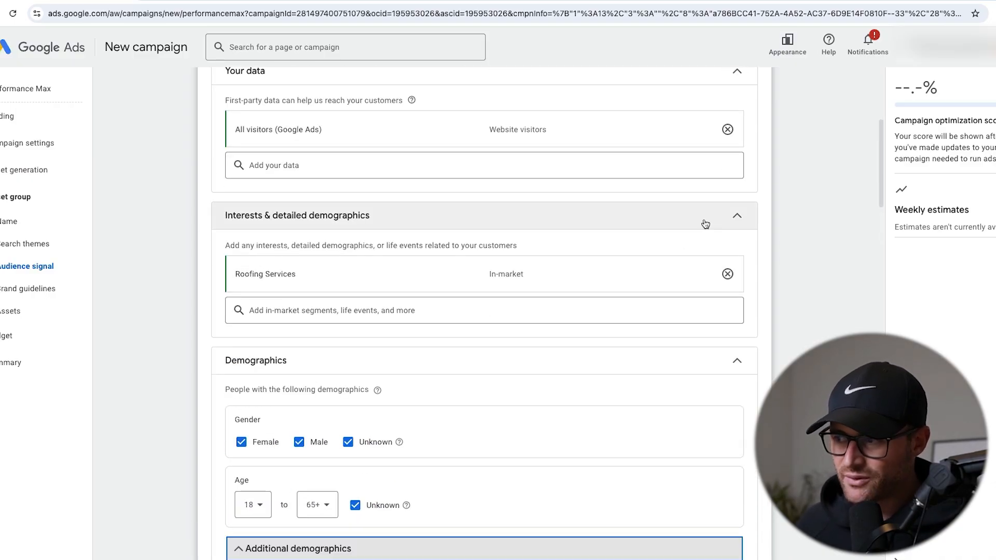
pyautogui.click(702, 222)
pyautogui.click(705, 257)
pyautogui.scroll(4, 363, 223)
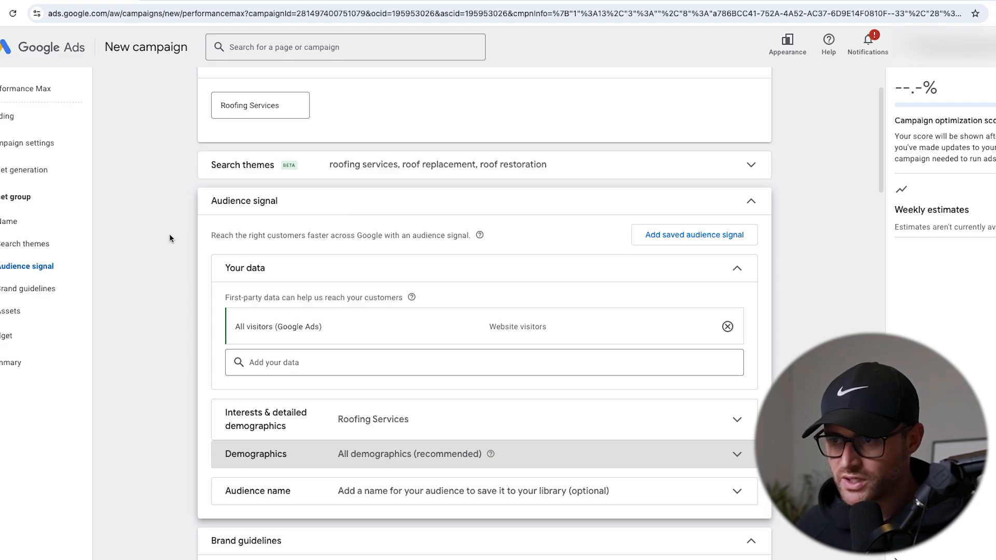
pyautogui.click(389, 211)
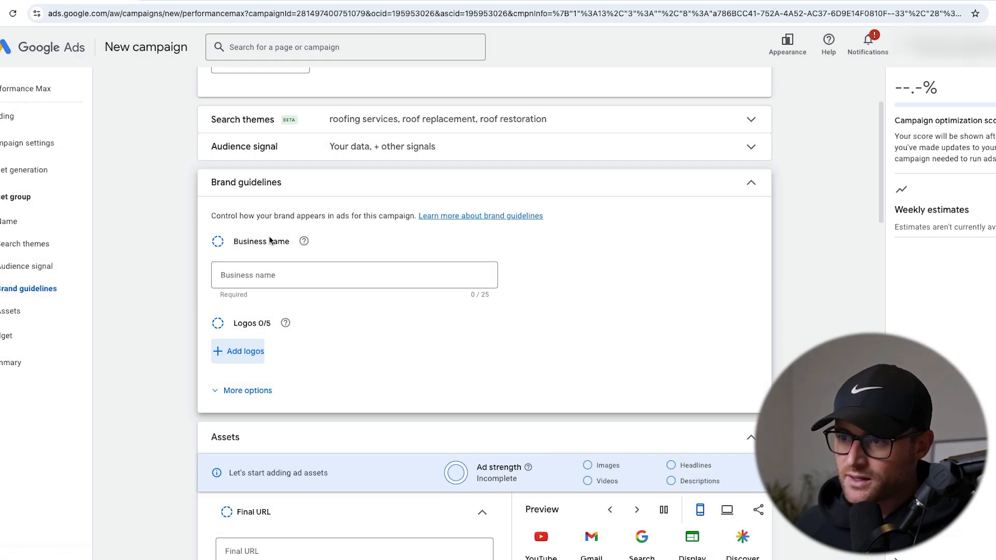
# Step: Open the help article about brand guidelines and read which brand elements can be customised
pyautogui.moveTo(225, 217); pyautogui.dragTo(330, 219)
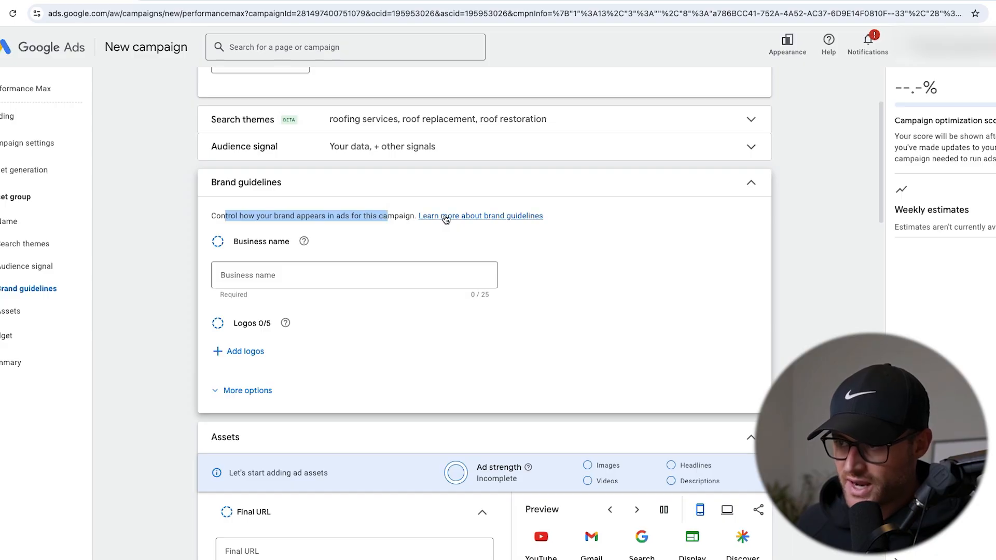
pyautogui.click(446, 218)
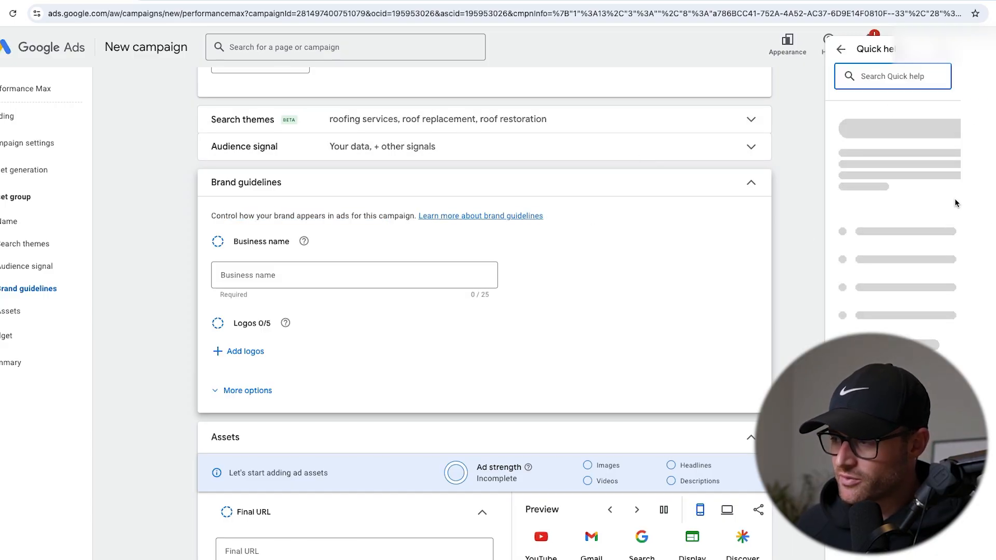
pyautogui.scroll(-5, 945, 301)
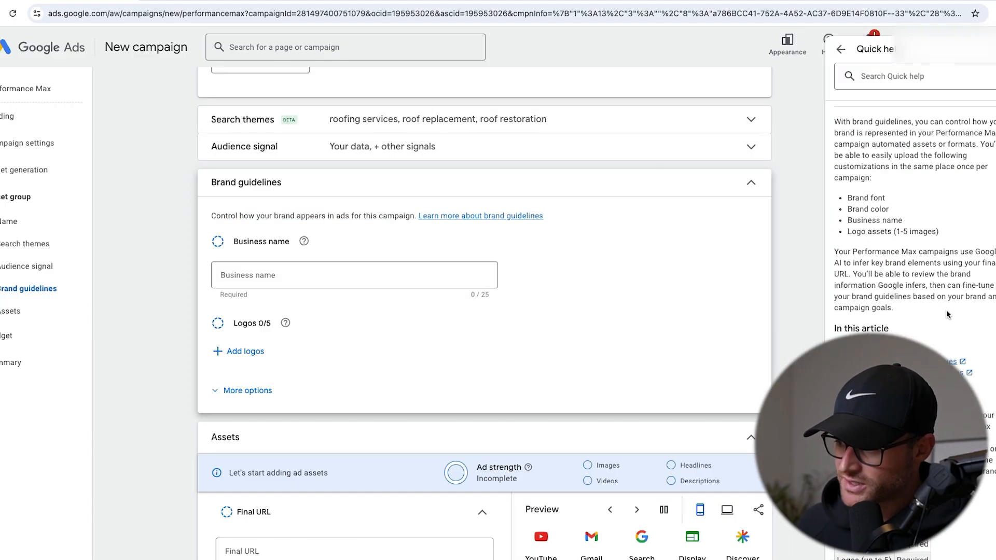
pyautogui.moveTo(898, 220); pyautogui.dragTo(872, 209)
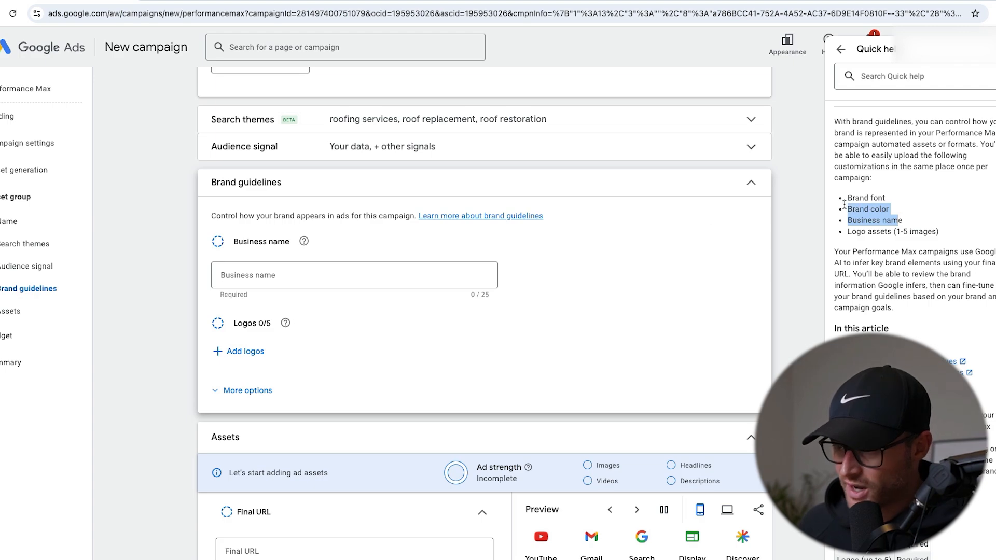
pyautogui.click(247, 347)
pyautogui.click(409, 42)
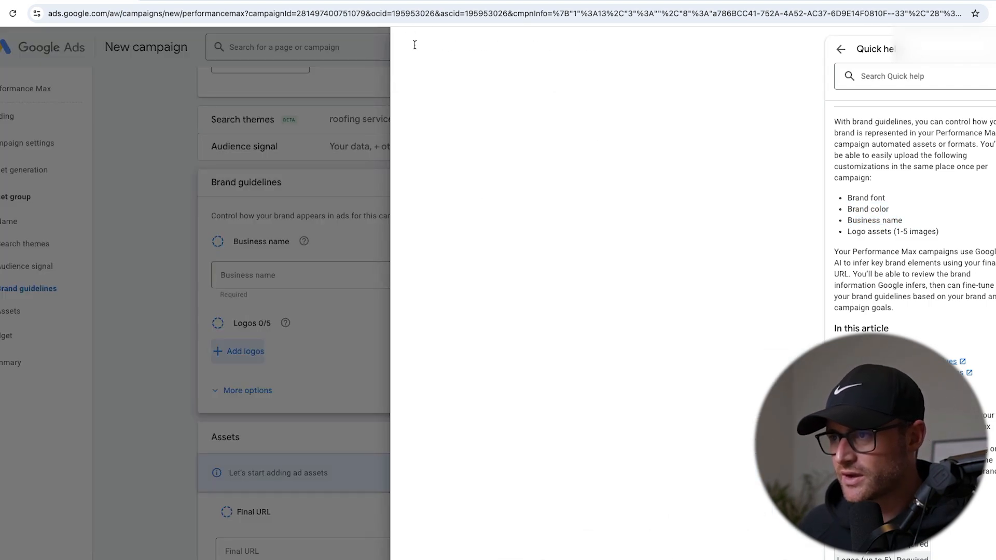
pyautogui.click(412, 271)
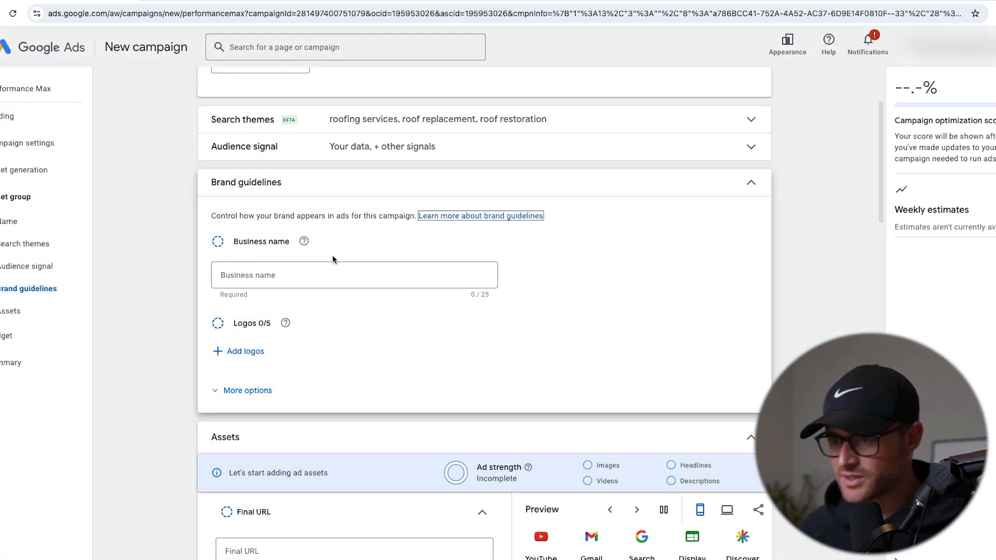
# Step: Enter the business name "Roof Seal" and the long headline "Roof Seal® Roof Restoration - Unbeatable Value for Money"
pyautogui.click(360, 271)
pyautogui.write('Roof Seal® Roof Restoration - Unbeatable Value for Money')
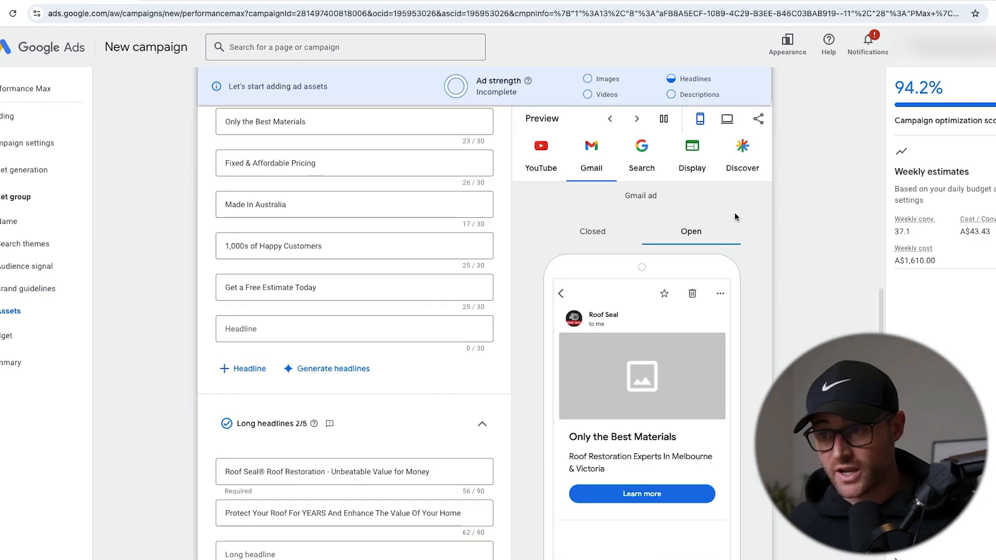
pyautogui.scroll(2, 707, 226)
pyautogui.scroll(10, 438, 262)
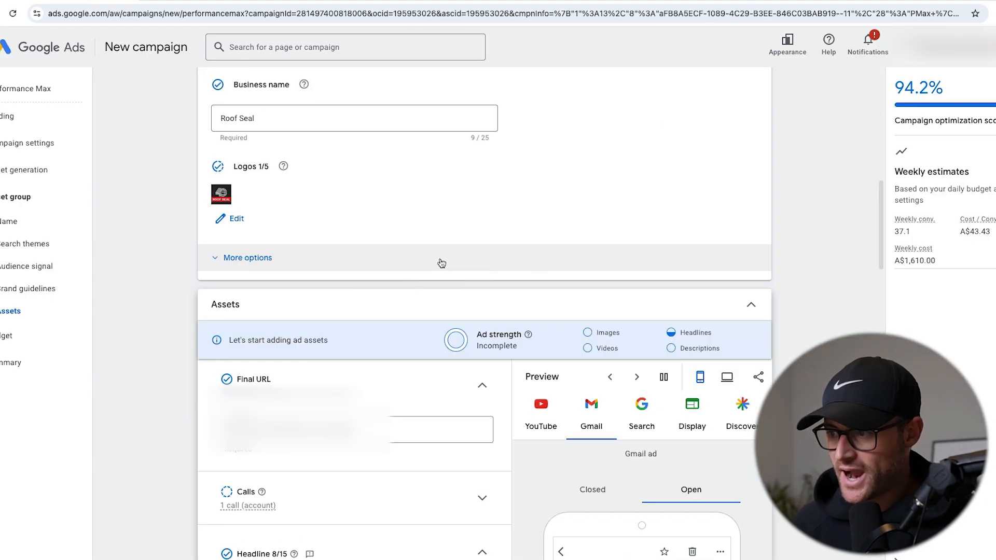
# Step: Copy the asset group's final URL and open it in a new browser tab to examine the landing page and its "-pmax" address ending
pyautogui.scroll(-4, 190, 398)
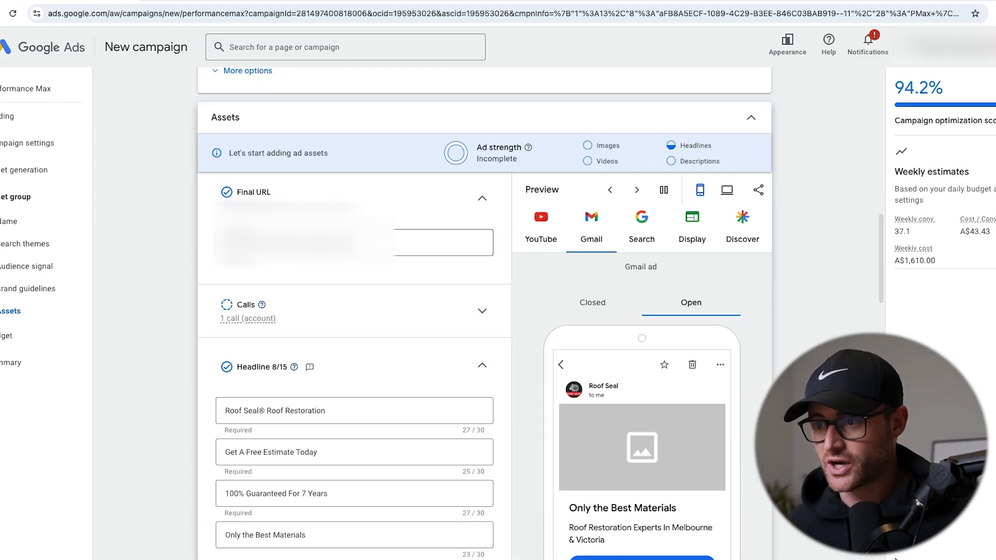
pyautogui.moveTo(369, 243); pyautogui.dragTo(225, 201)
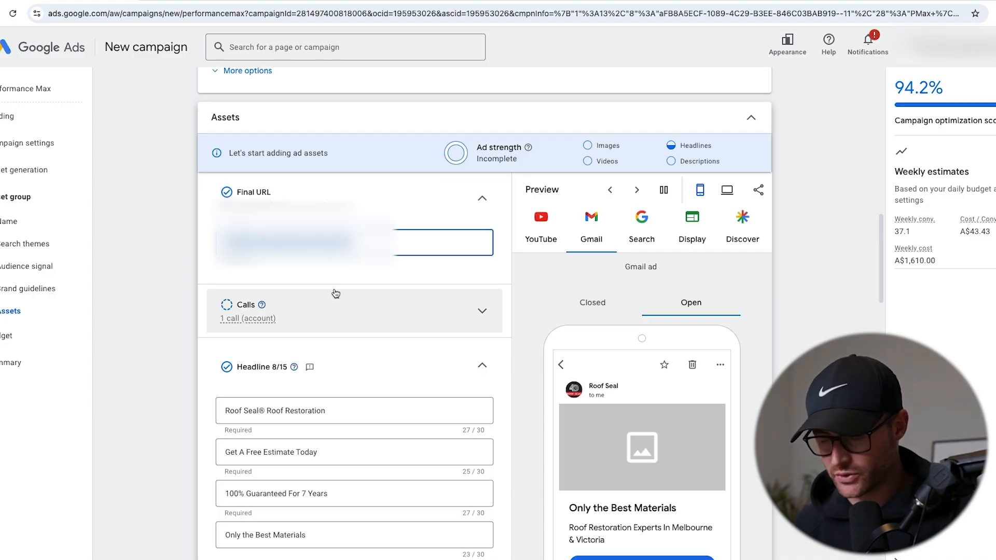
pyautogui.hotkey('ctrl', 't')
pyautogui.hotkey('ctrl', 'v')
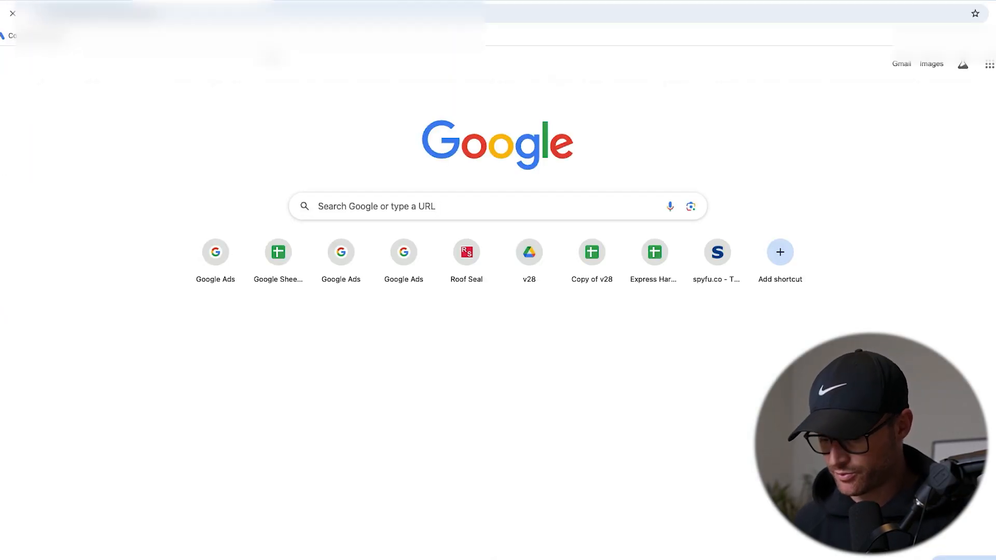
pyautogui.press('Return')
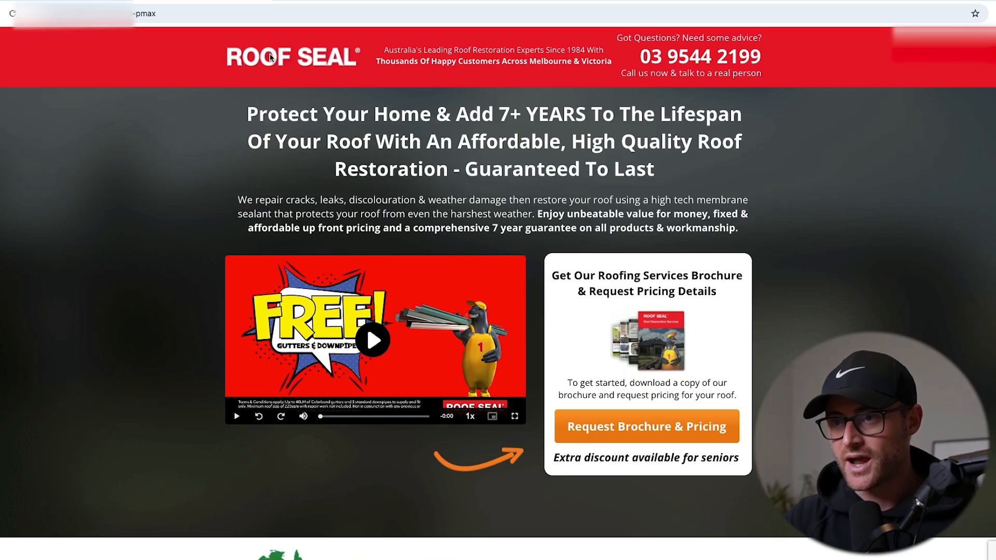
pyautogui.click(135, 14)
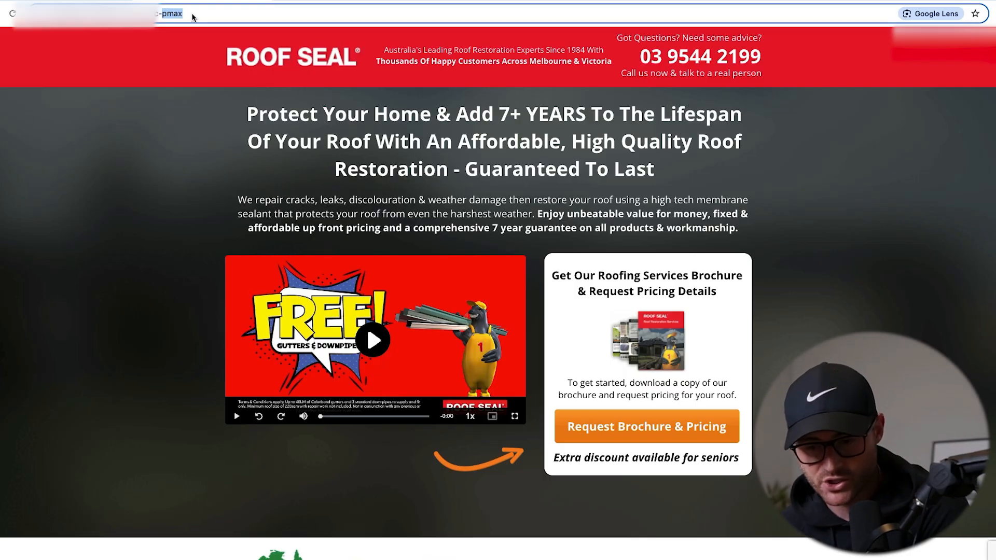
pyautogui.click(206, 65)
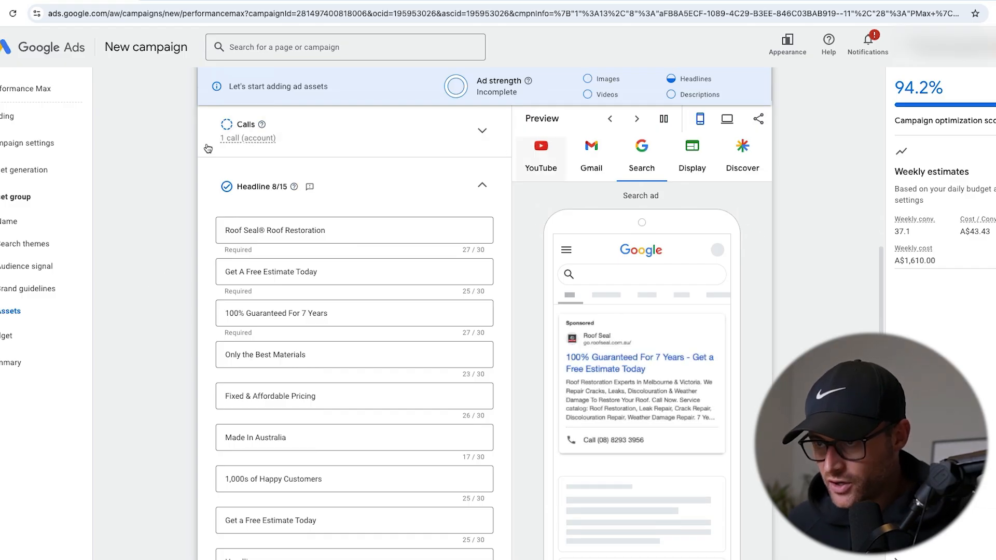
# Step: Check the Calls asset and examine the ad headlines, highlighting "Roof Restoration" in the first headline
pyautogui.click(209, 148)
pyautogui.click(480, 133)
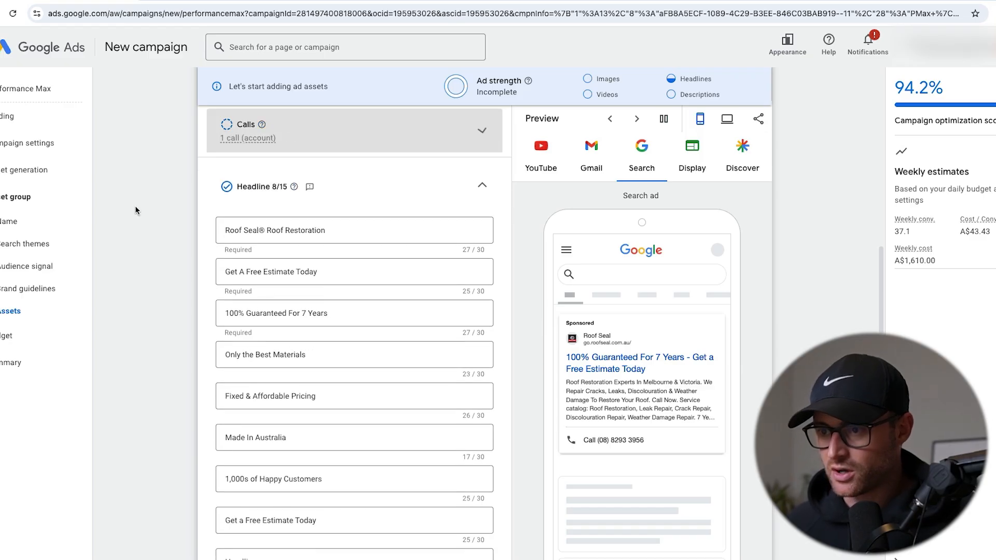
pyautogui.scroll(-2, 156, 229)
pyautogui.scroll(1, 156, 229)
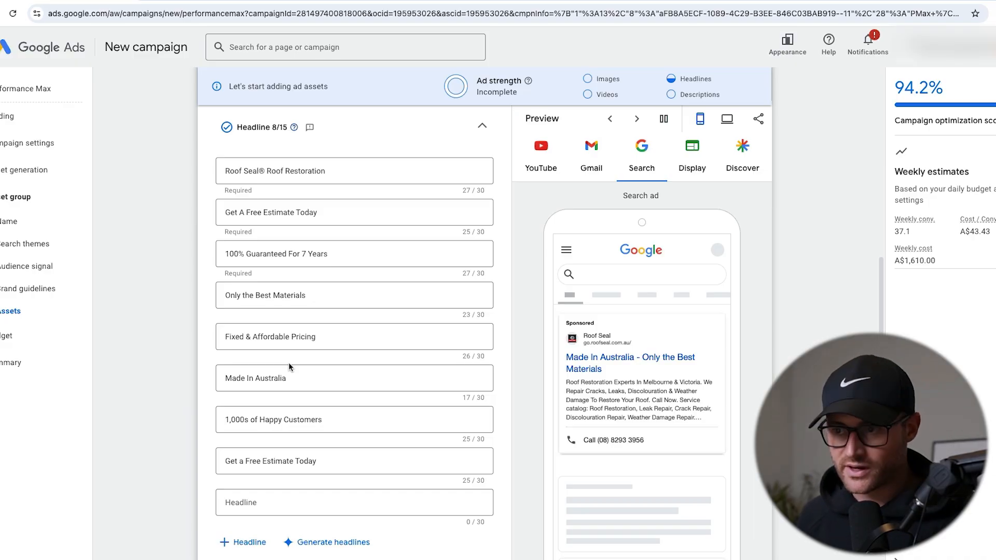
pyautogui.moveTo(269, 171); pyautogui.dragTo(337, 171)
pyautogui.click(270, 168)
pyautogui.moveTo(270, 170); pyautogui.dragTo(433, 169)
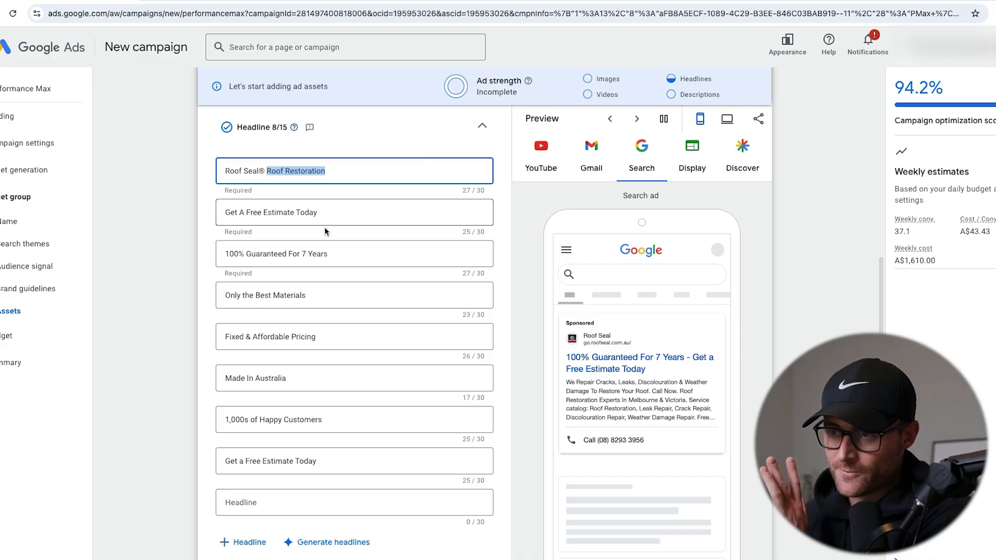
# Step: Examine the asset group's headlines, long headlines and descriptions down to the Images section
pyautogui.click(168, 291)
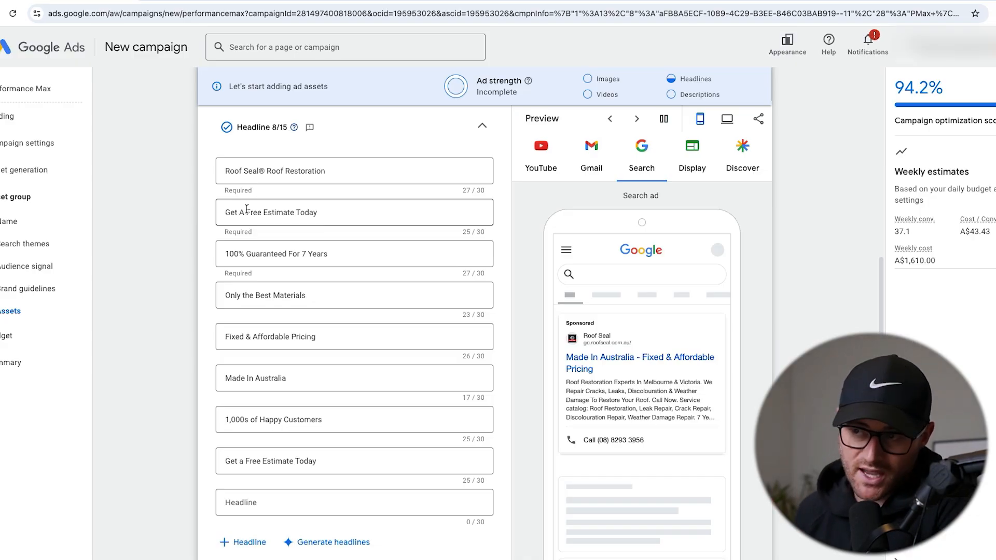
pyautogui.scroll(-5, 169, 256)
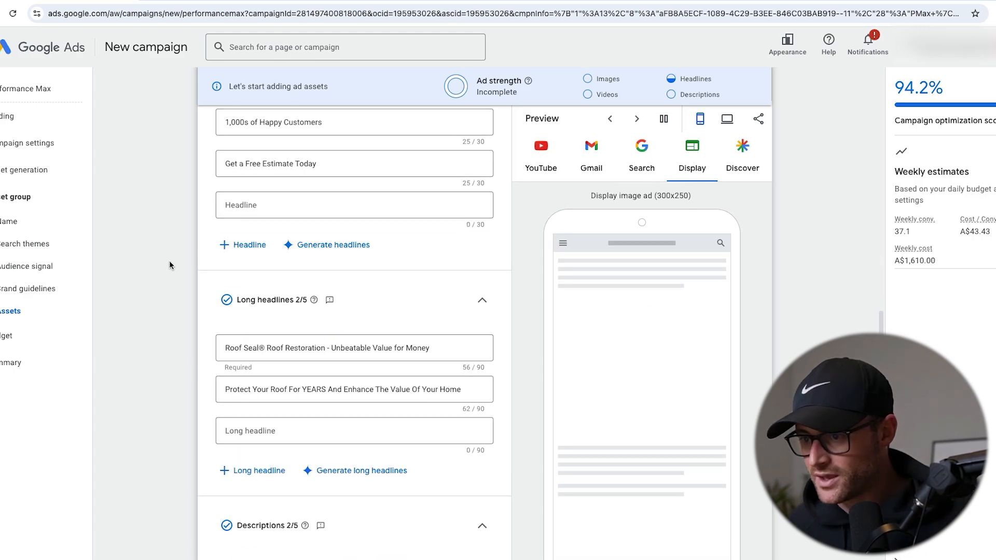
pyautogui.scroll(-2, 169, 261)
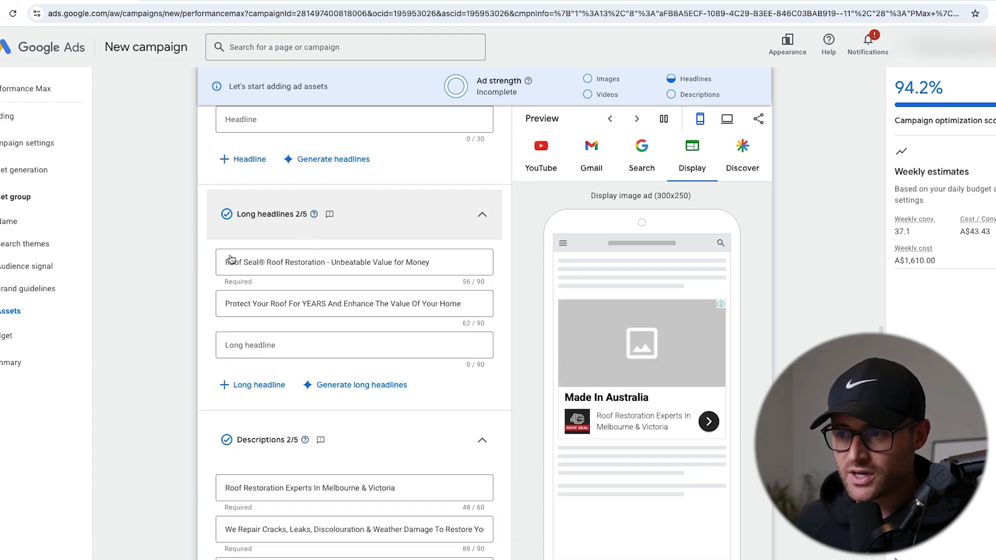
pyautogui.scroll(-1, 231, 259)
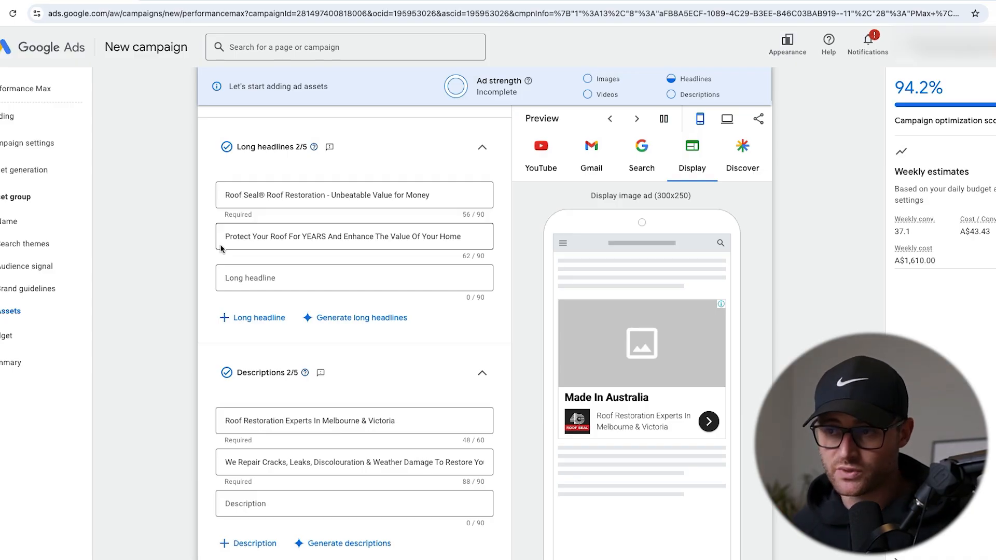
pyautogui.scroll(-3, 220, 249)
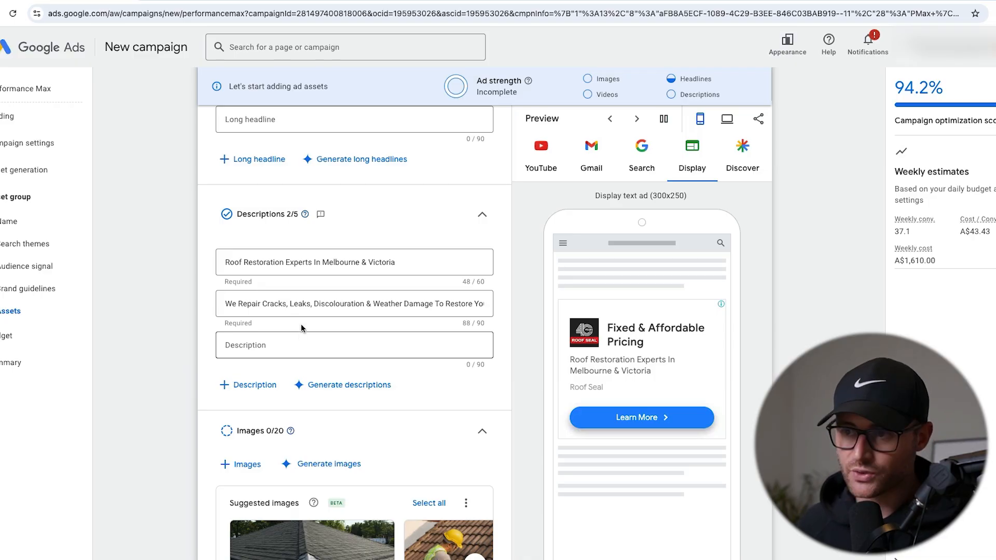
pyautogui.scroll(-2, 290, 130)
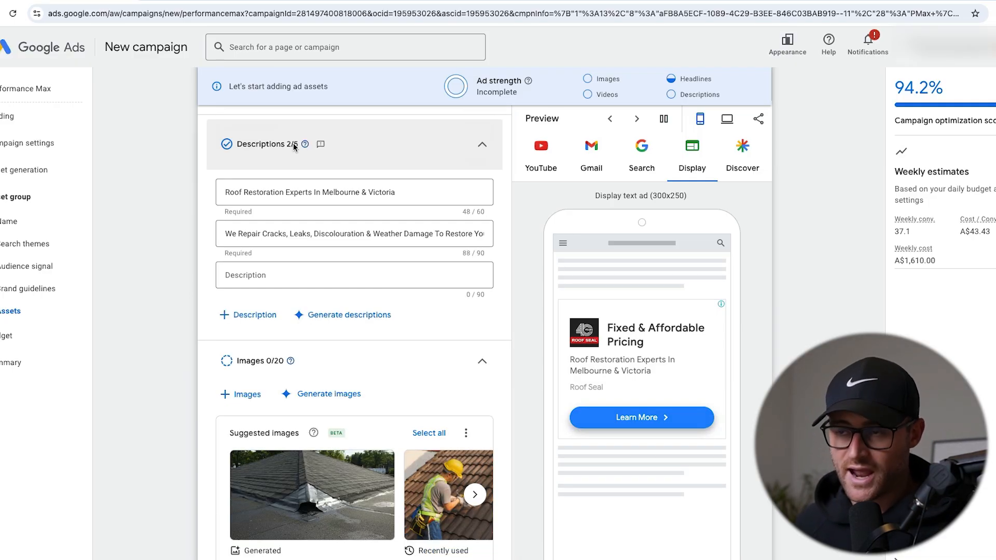
pyautogui.scroll(-3, 298, 158)
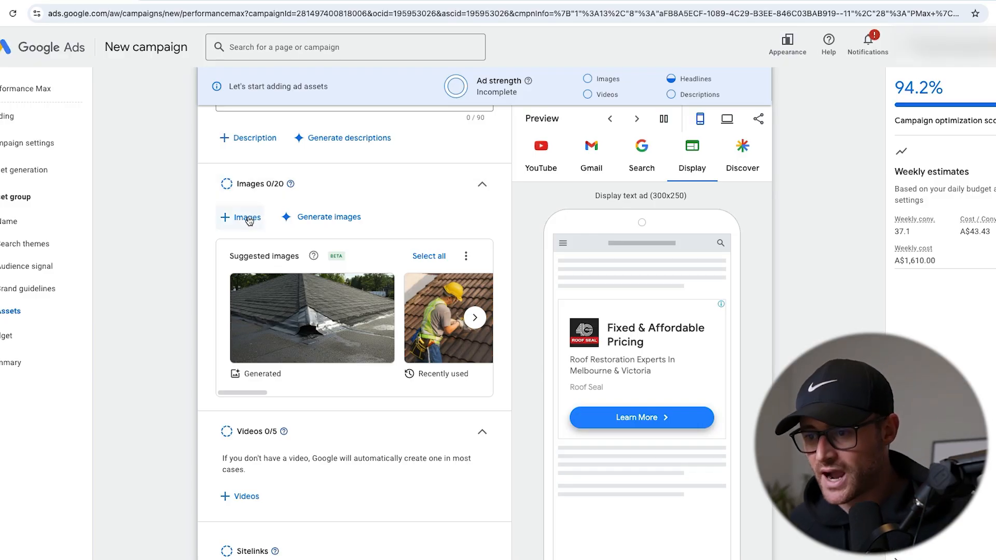
# Step: Add the recent assets showing the roof worker stock photo, gutter_image_v2.png, DJI_0056-scaled.jpg and Beulah_Park_Before.jpg as ad images and save the selection
pyautogui.click(248, 220)
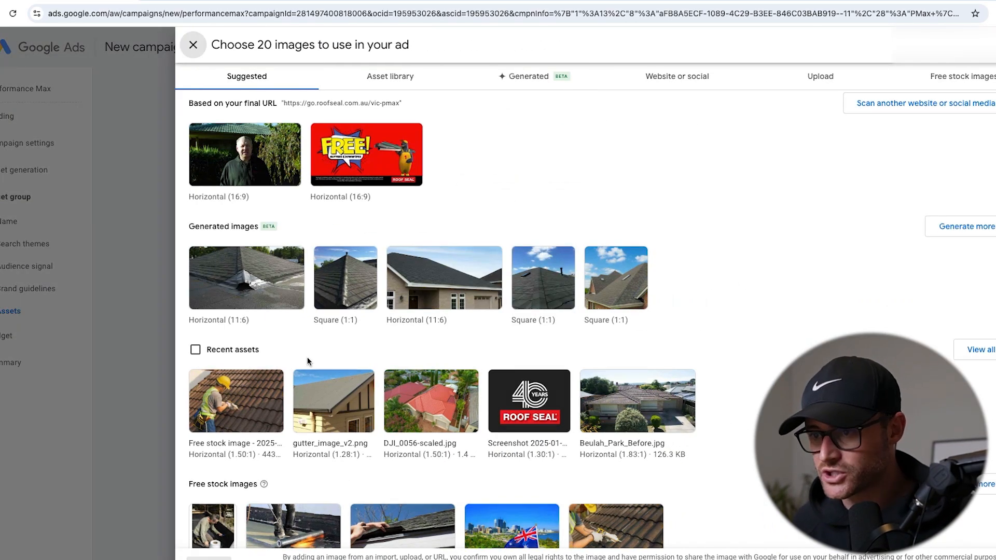
pyautogui.click(236, 395)
pyautogui.click(333, 394)
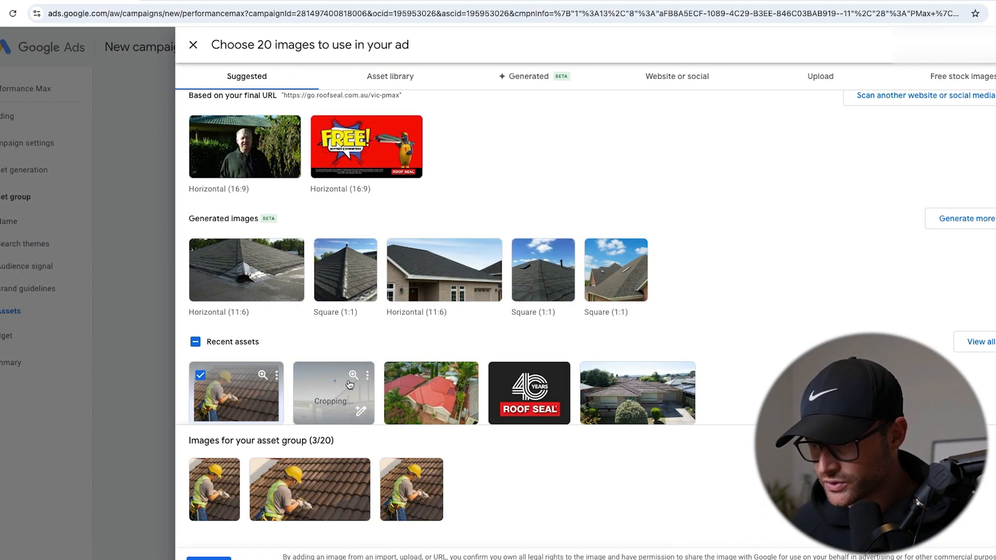
pyautogui.click(430, 383)
pyautogui.click(632, 384)
pyautogui.click(209, 558)
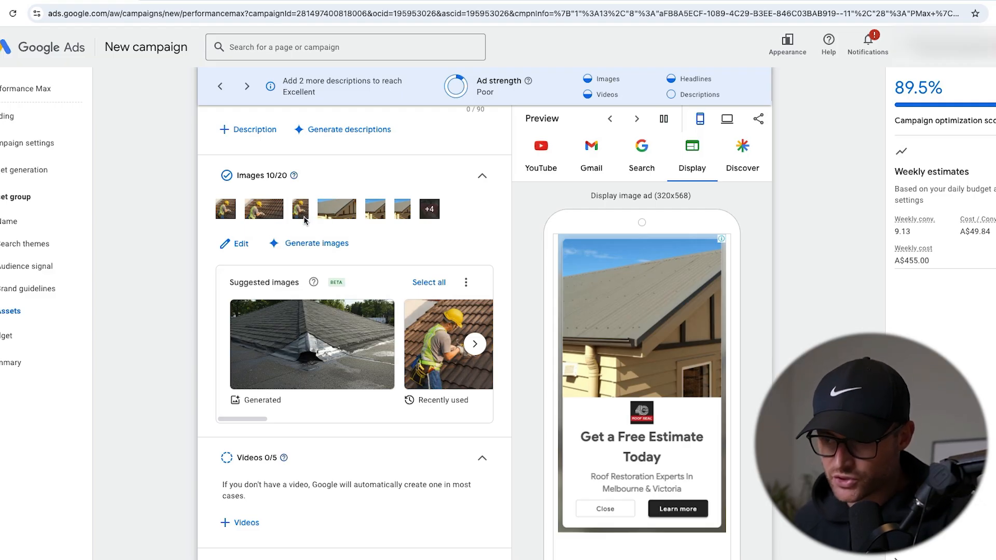
# Step: Read the note about automatically created videos and collapse the Sitelinks section without adding any
pyautogui.scroll(-5, 126, 368)
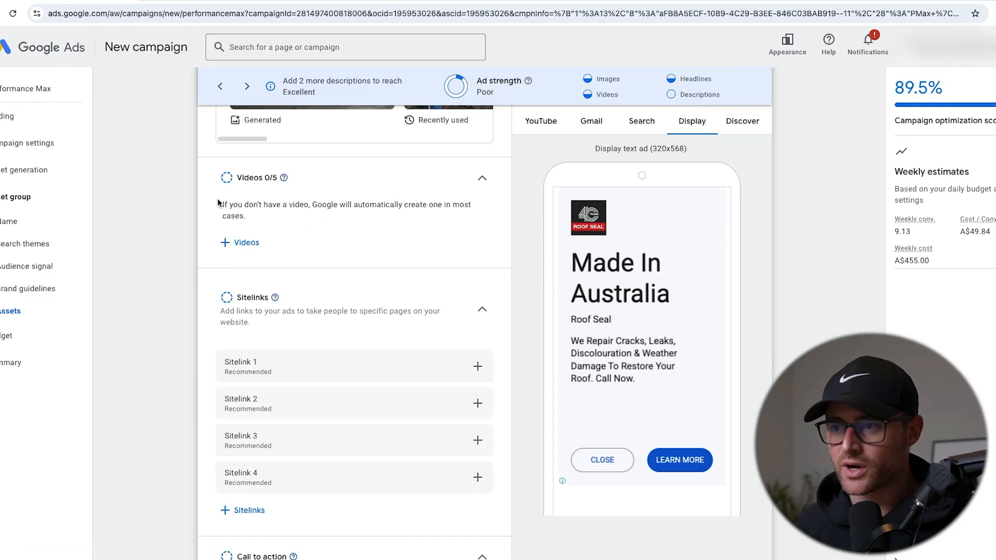
pyautogui.moveTo(222, 205); pyautogui.dragTo(354, 207)
pyautogui.moveTo(290, 212); pyautogui.dragTo(222, 206)
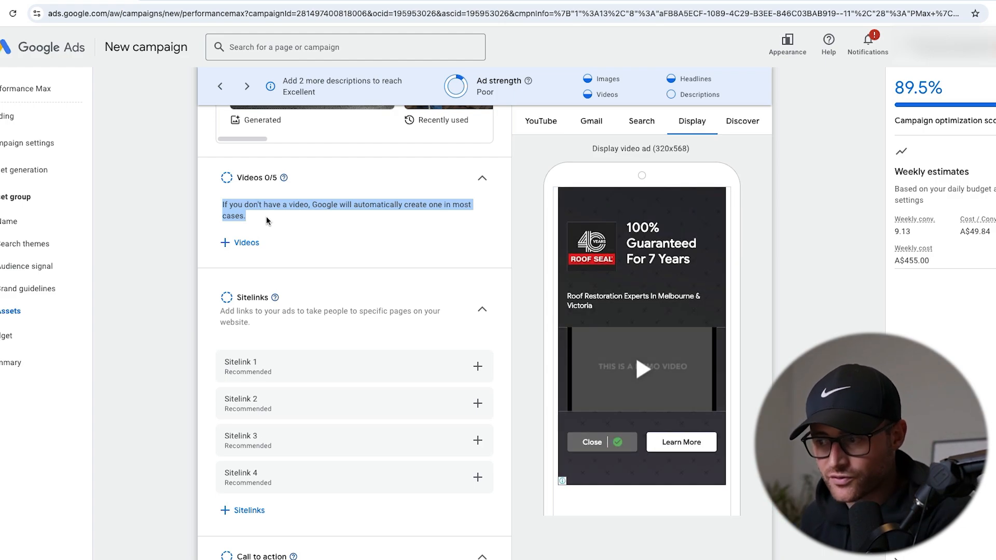
pyautogui.scroll(-3, 337, 181)
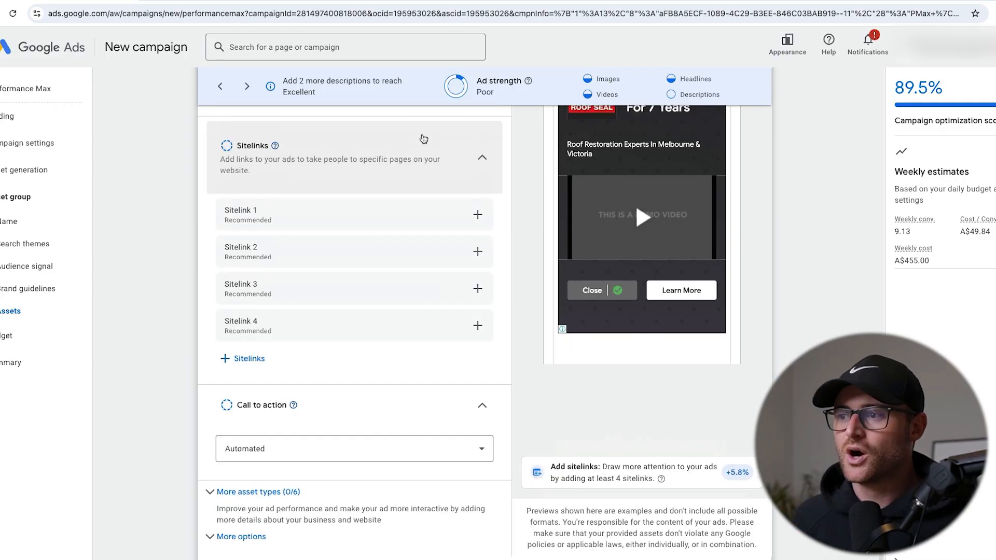
pyautogui.click(469, 163)
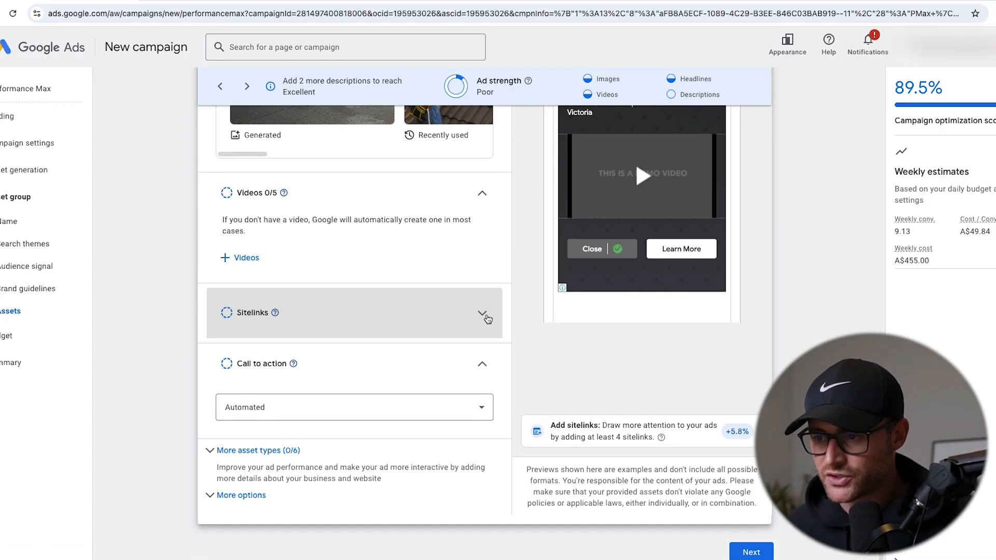
pyautogui.click(481, 314)
# Step: Review the available call-to-action choices and select Automated (recommended)
pyautogui.scroll(-1, 329, 378)
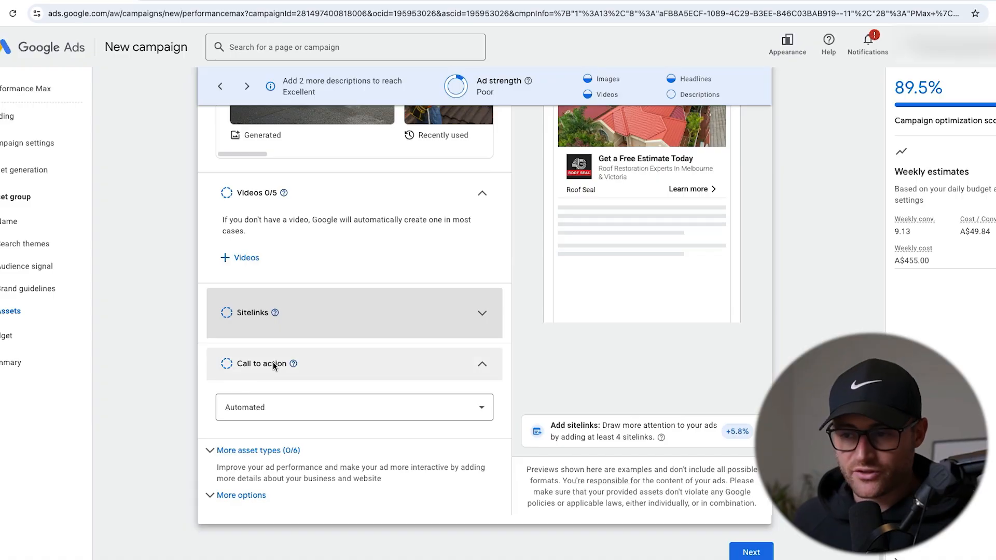
pyautogui.click(253, 412)
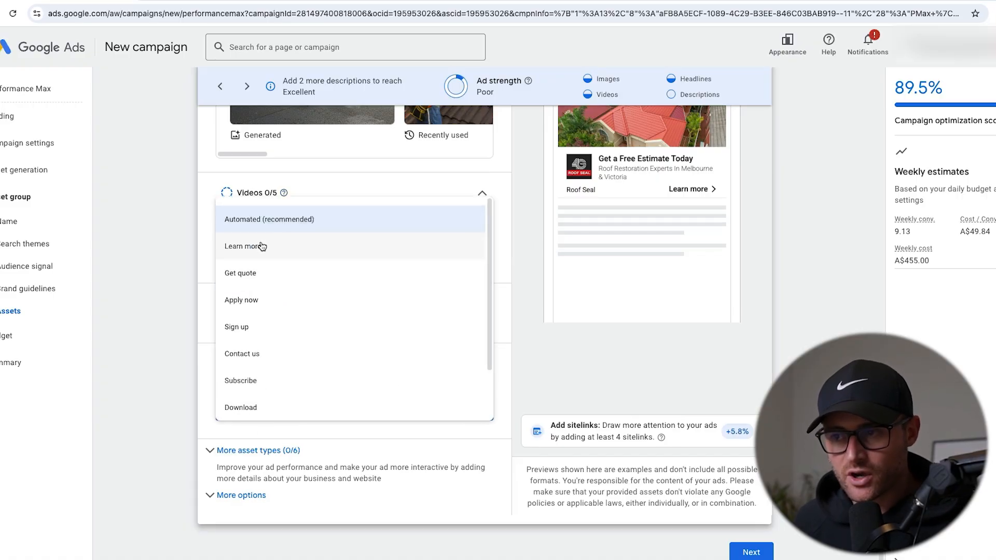
pyautogui.scroll(-2, 306, 307)
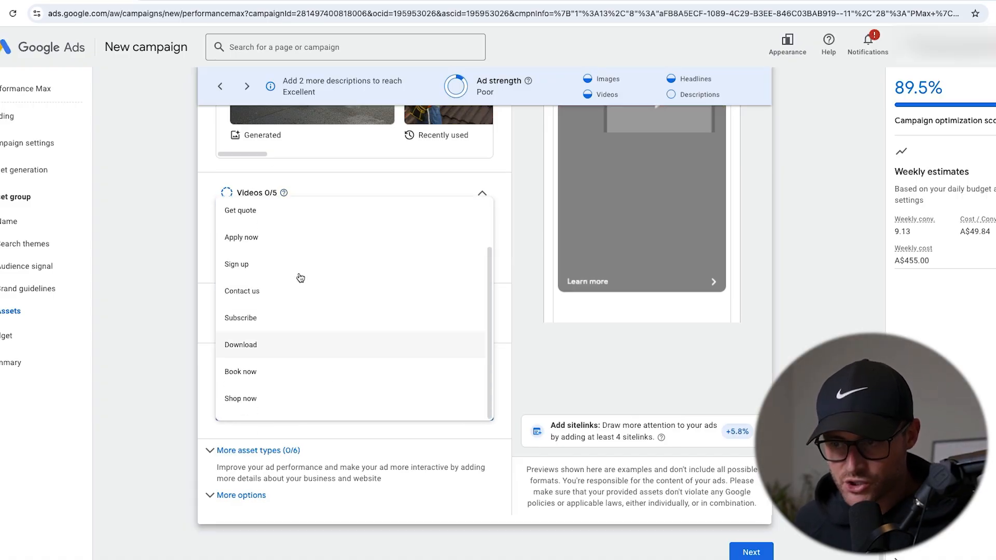
pyautogui.scroll(2, 324, 363)
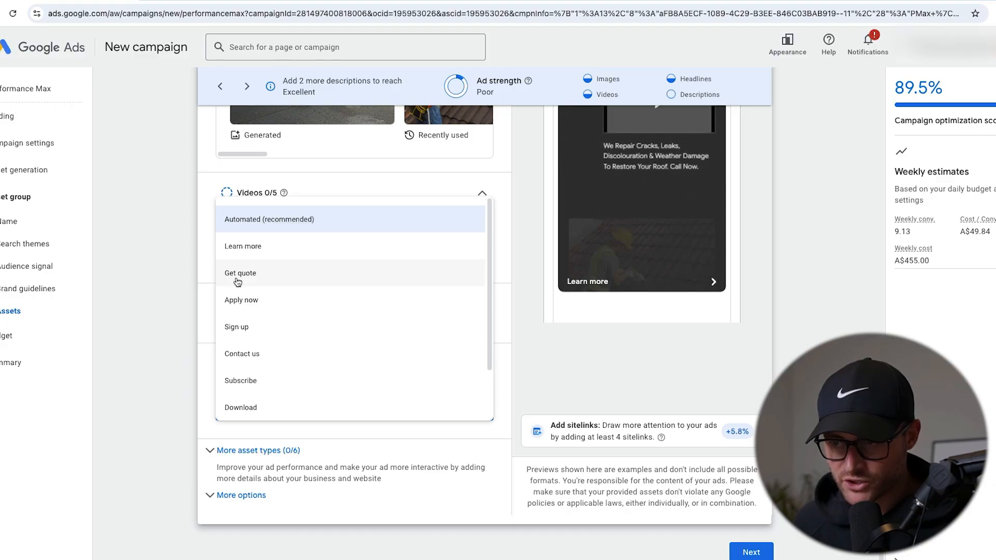
pyautogui.click(247, 229)
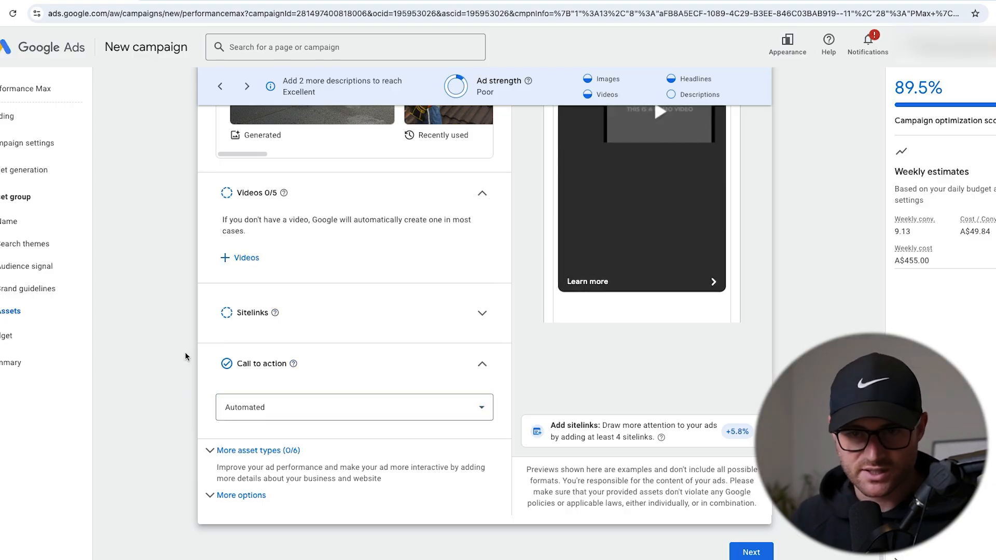
# Step: Expand the additional asset types and examine promotions, prices, messages, structured snippets, lead forms and callouts
pyautogui.click(217, 450)
pyautogui.scroll(2, 214, 191)
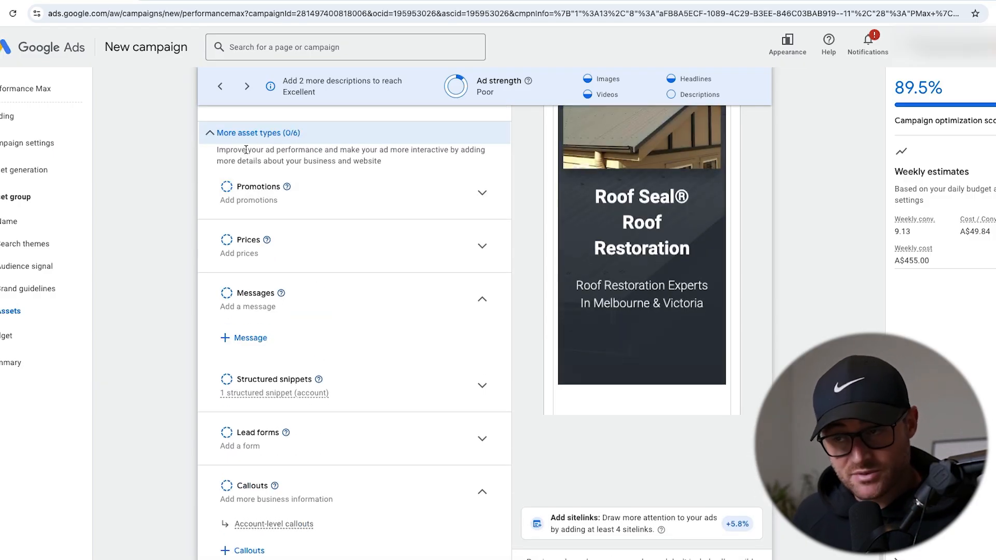
pyautogui.scroll(-2, 262, 260)
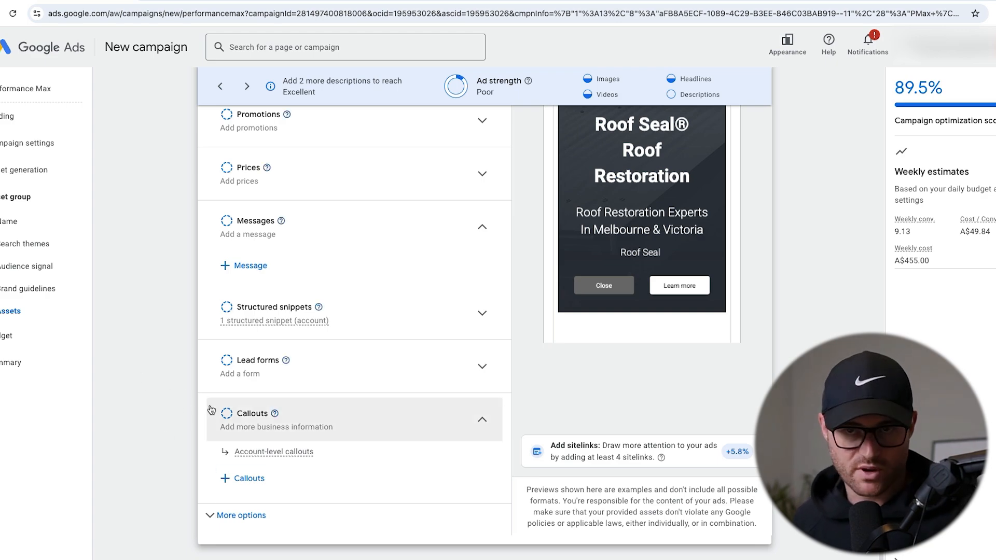
pyautogui.scroll(1, 136, 285)
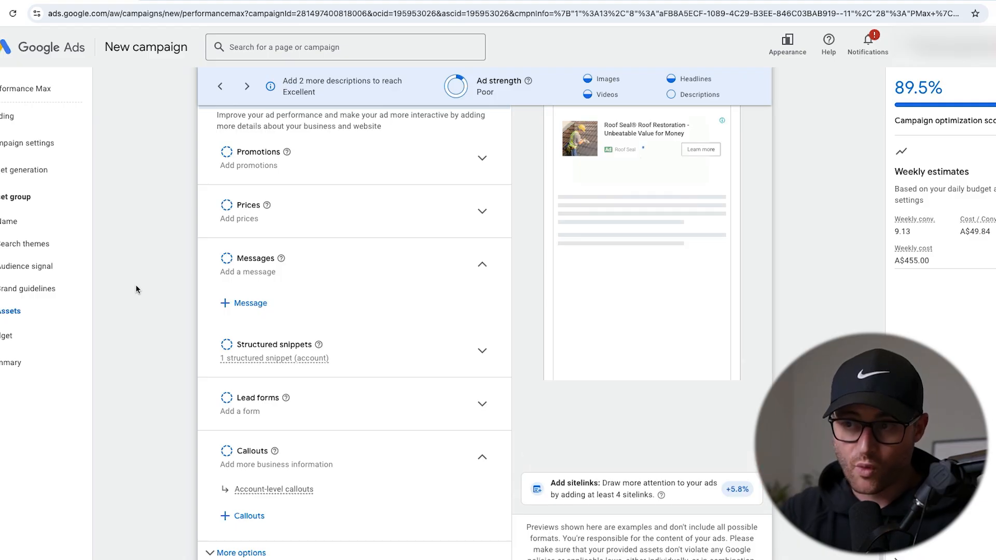
pyautogui.scroll(1, 135, 286)
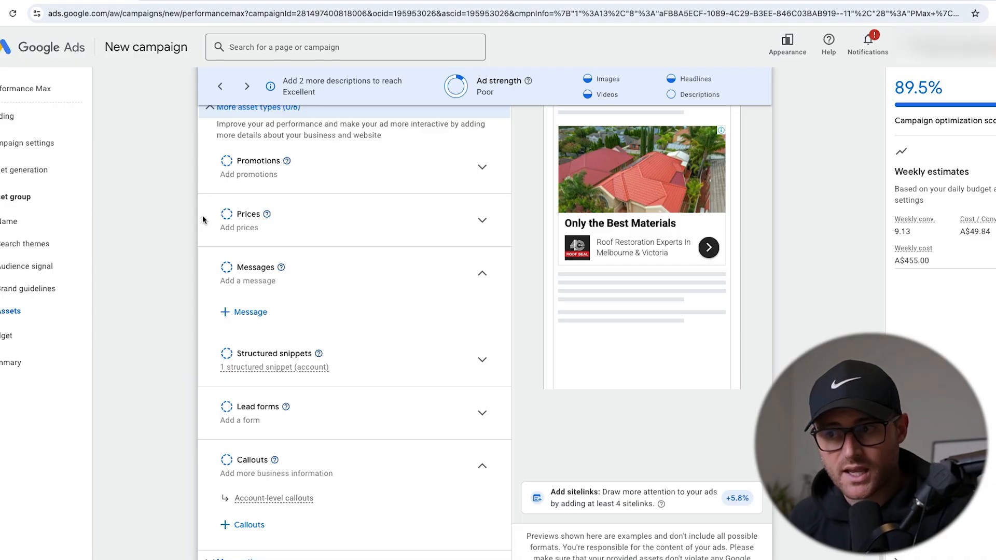
# Step: Open the asset group's extra options, try "roofing" as the first display path segment and clear it
pyautogui.click(202, 219)
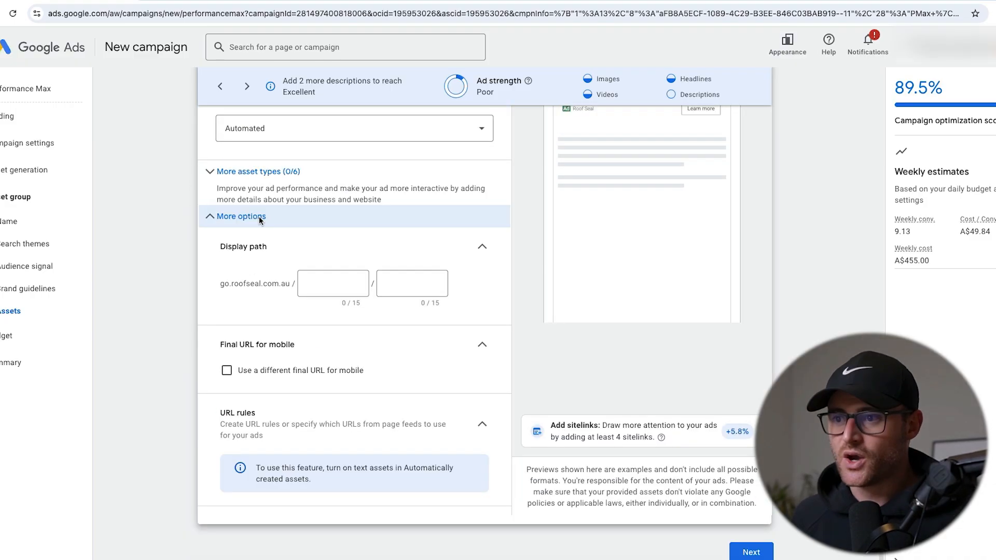
pyautogui.click(330, 284)
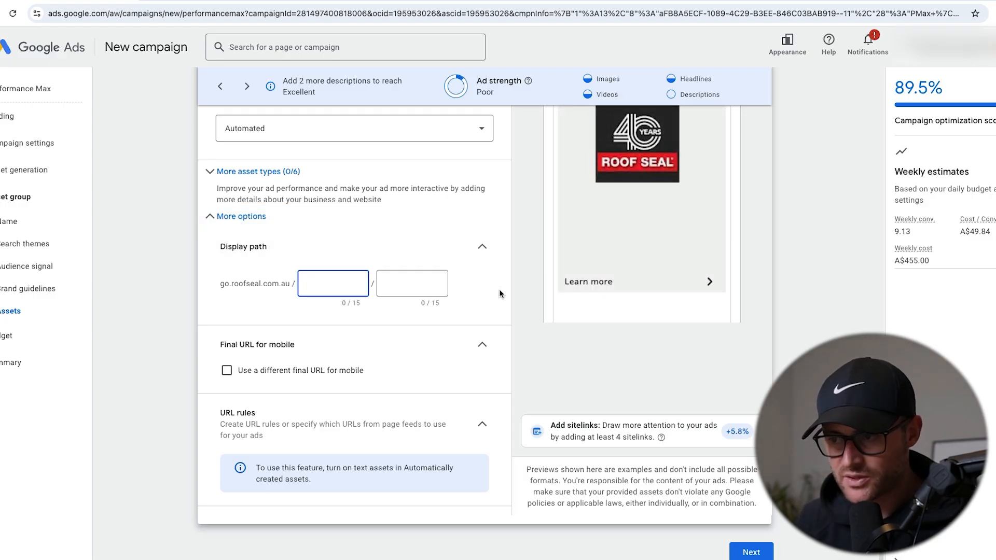
pyautogui.write('roofing')
pyautogui.press('BackSpace')
pyautogui.press('BackSpace')
pyautogui.press('BackSpace')
pyautogui.press('BackSpace')
pyautogui.press('BackSpace')
pyautogui.press('BackSpace')
pyautogui.press('BackSpace')
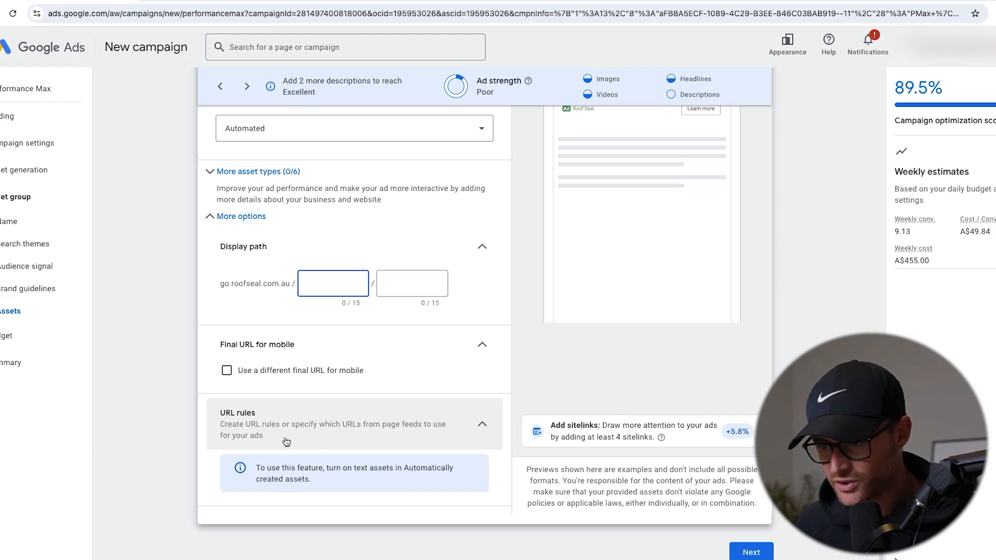
# Step: Check the URL rules note, enter "roofing" in the first display path field again and empty the field
pyautogui.click(250, 424)
pyautogui.click(334, 474)
pyautogui.scroll(-1, 358, 533)
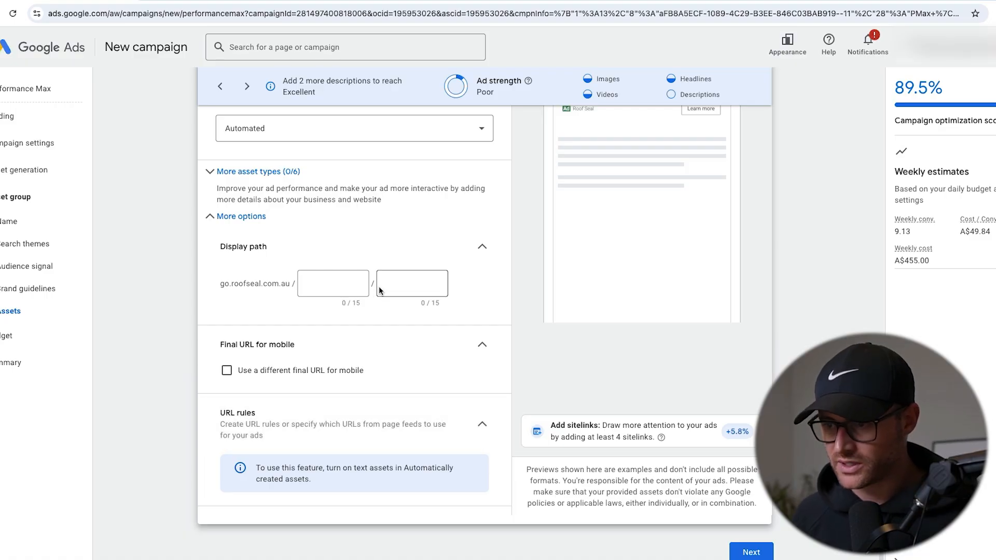
pyautogui.click(324, 276)
pyautogui.write('roofing')
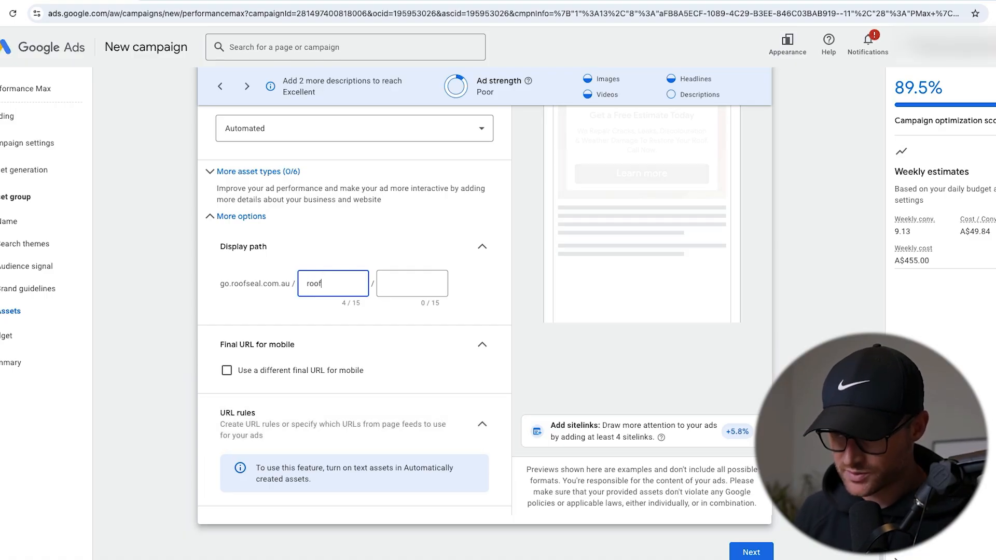
pyautogui.press('BackSpace')
pyautogui.press('BackSpace')
pyautogui.press('BackSpace')
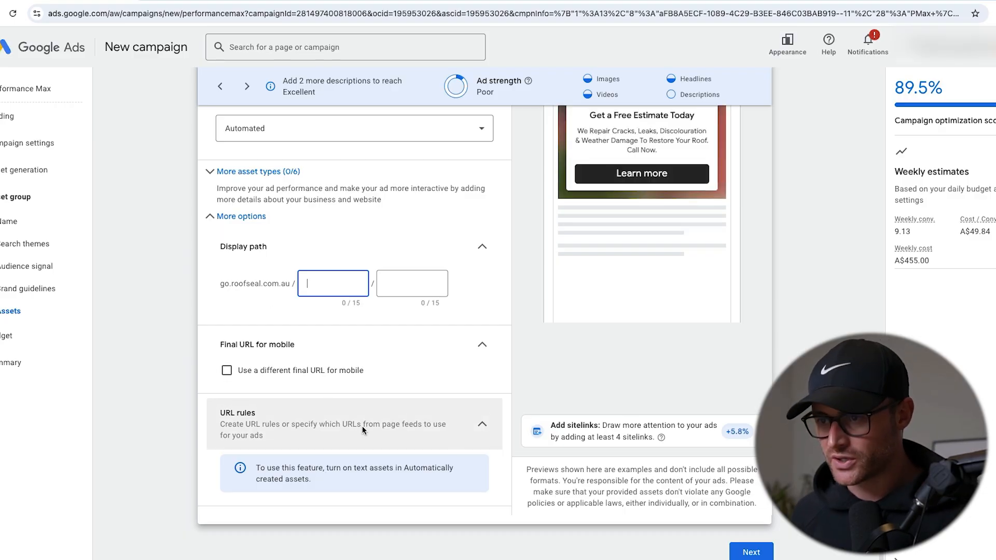
# Step: Close the extra options, continue to the Budget page and set a custom average daily budget of A$100.00
pyautogui.click(260, 217)
pyautogui.click(750, 551)
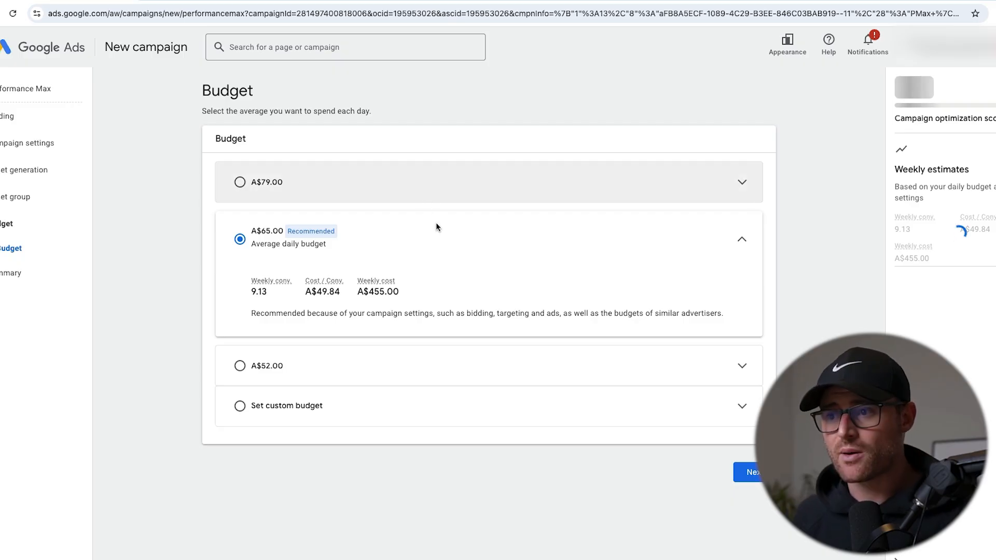
pyautogui.click(385, 402)
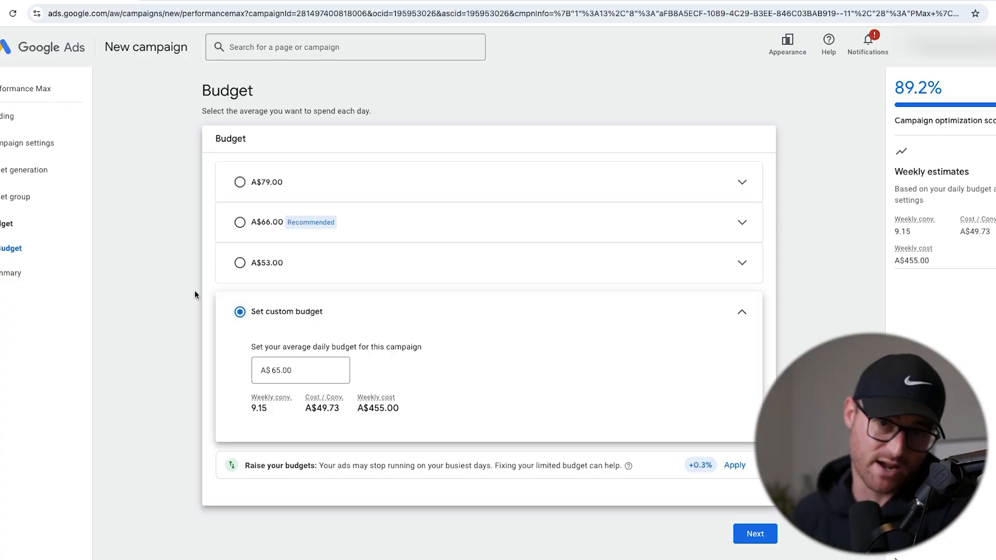
pyautogui.press('Tab')
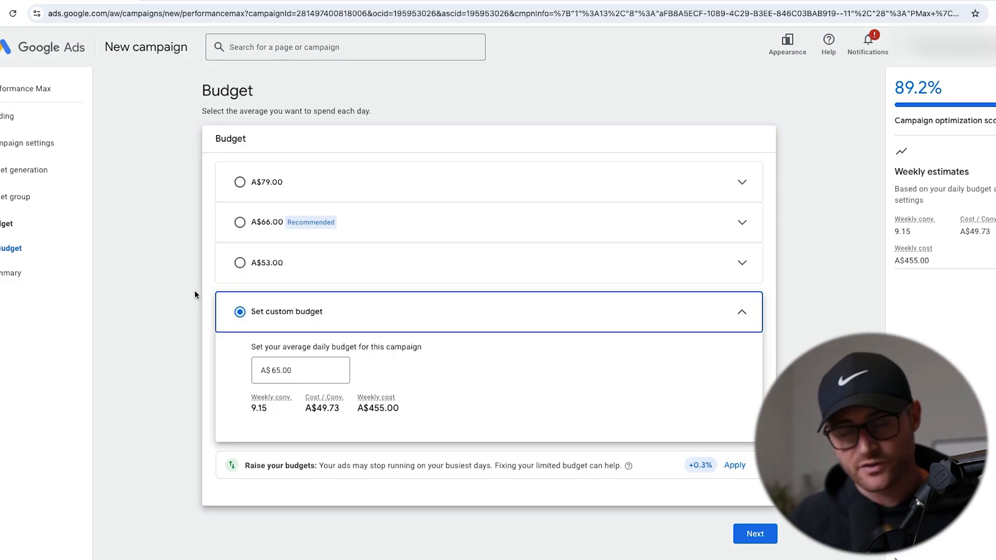
pyautogui.doubleClick(302, 366)
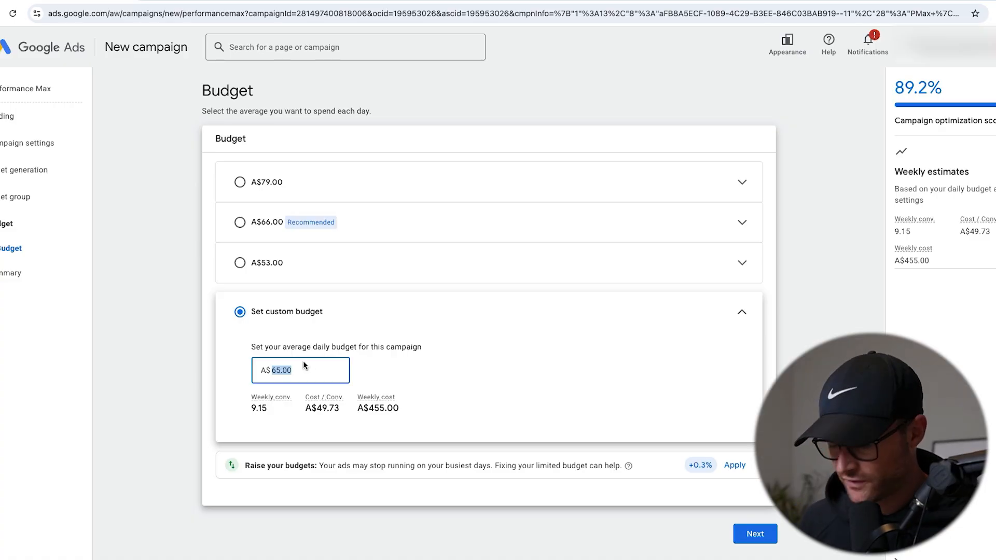
pyautogui.write('100')
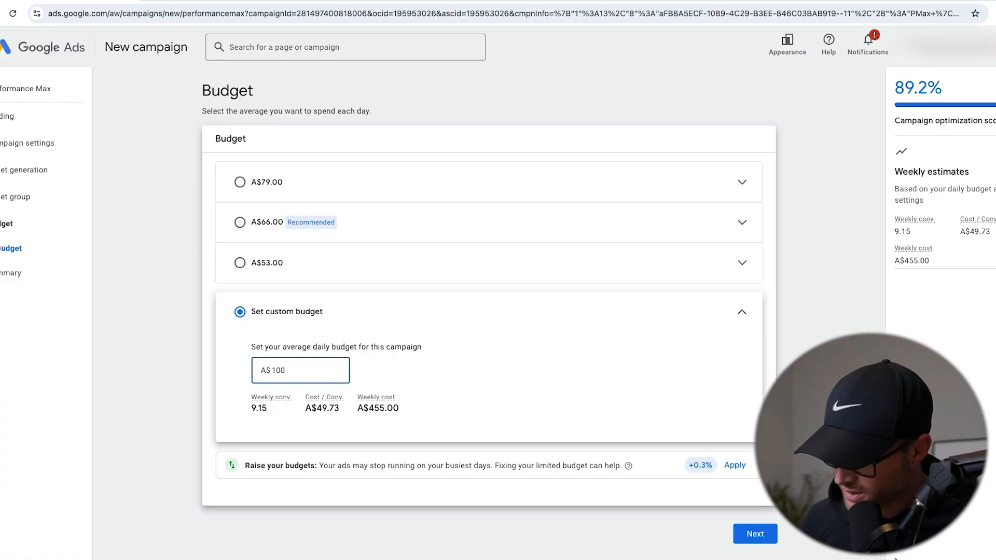
pyautogui.write('.00')
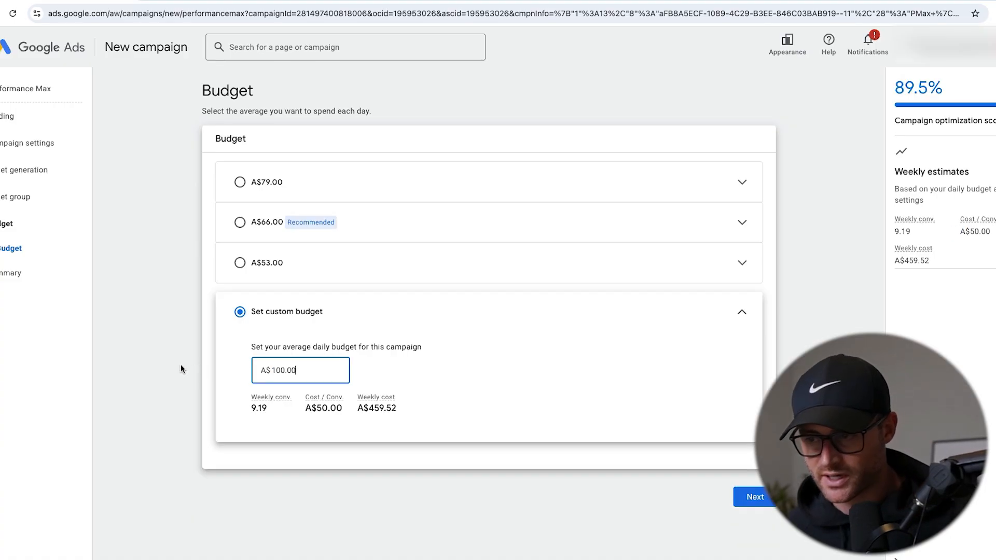
# Step: Accept the budget, continue to the campaign summary and publish the PMax | Roofing (YT) campaign
pyautogui.click(158, 347)
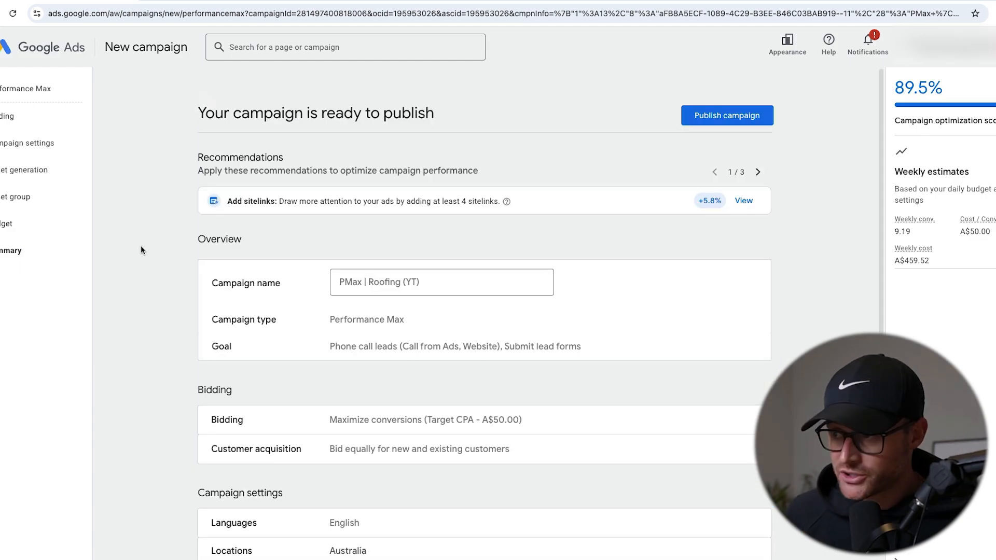
pyautogui.click(725, 111)
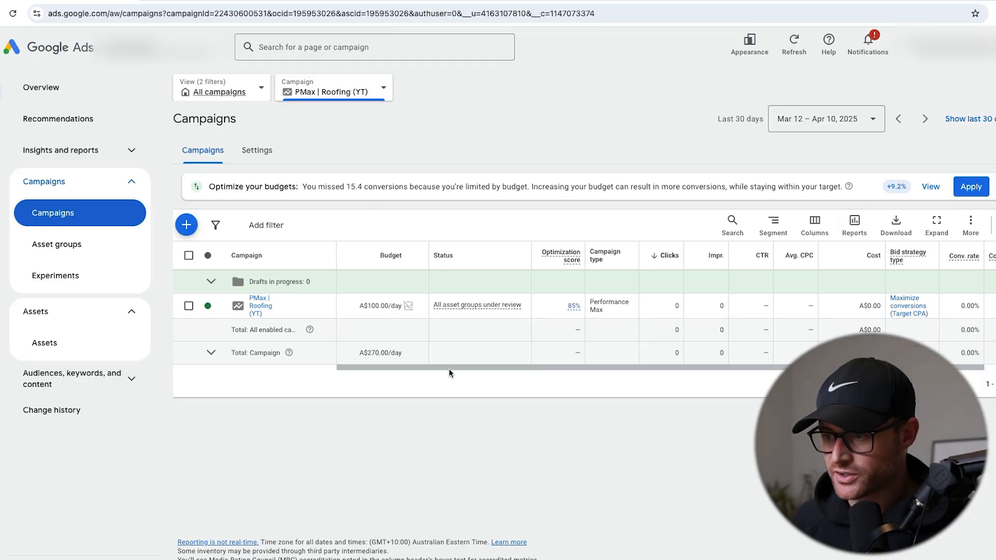
# Step: Review the published roofing campaign's settings, including budget, bidding, locations and the expanded additional settings, and close them
pyautogui.moveTo(318, 312)
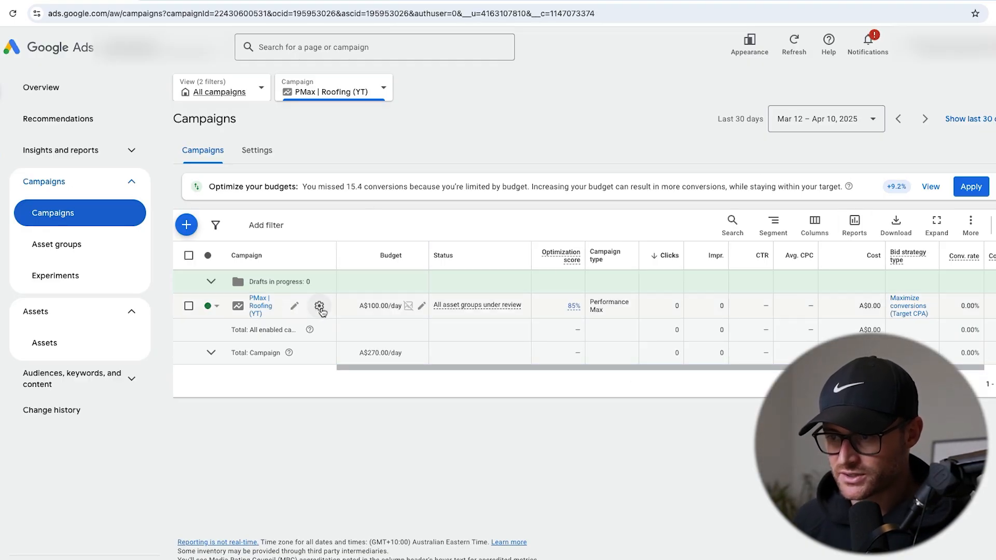
pyautogui.click(319, 307)
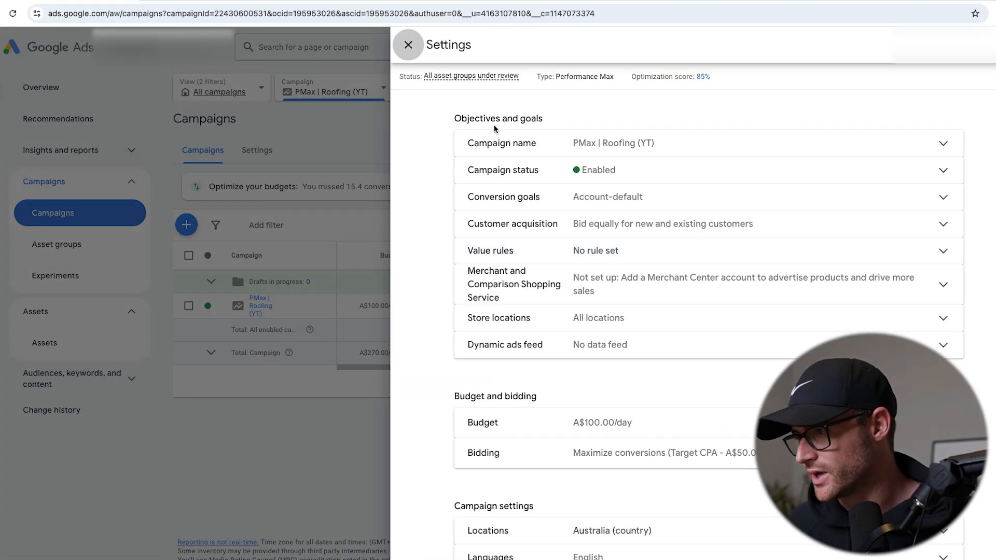
pyautogui.scroll(-2, 675, 320)
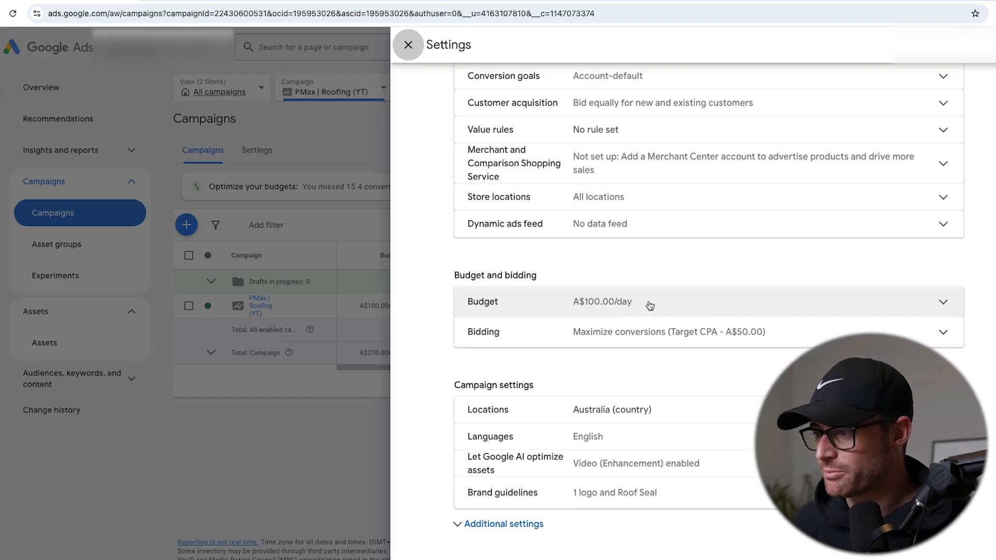
pyautogui.click(500, 524)
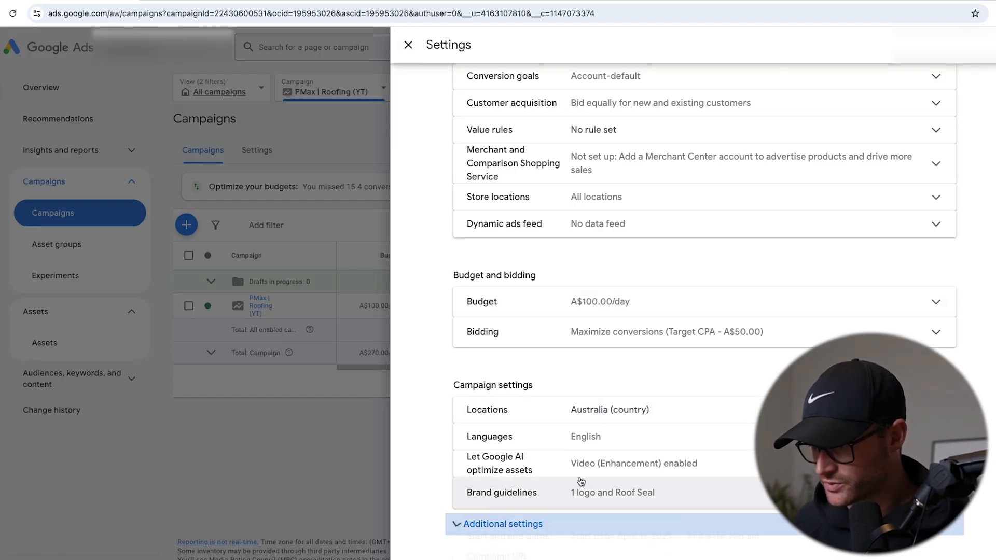
pyautogui.scroll(-3, 749, 296)
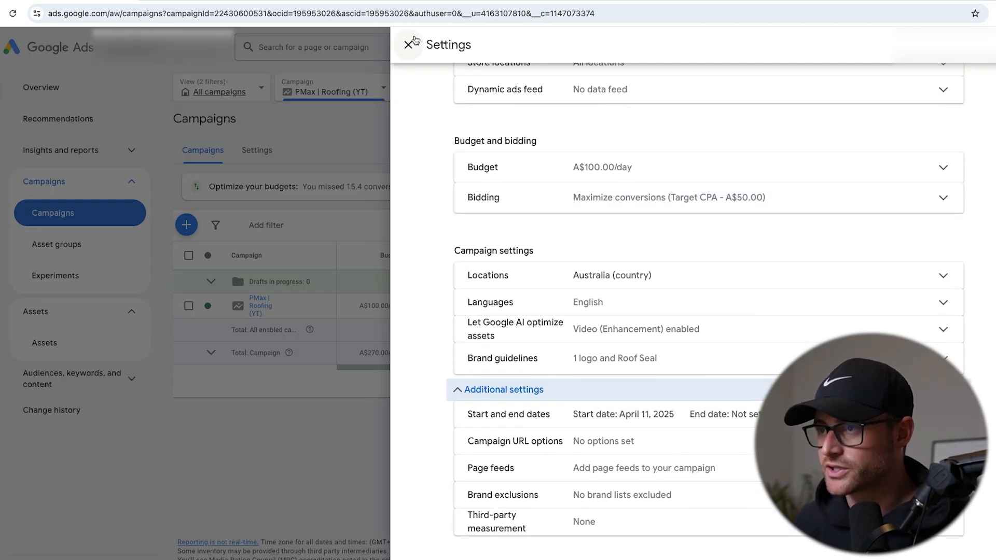
pyautogui.click(408, 45)
# Step: View the roofing campaign's asset groups, check the review status of Roofing Services and return to the campaign list
pyautogui.click(258, 306)
pyautogui.click(78, 248)
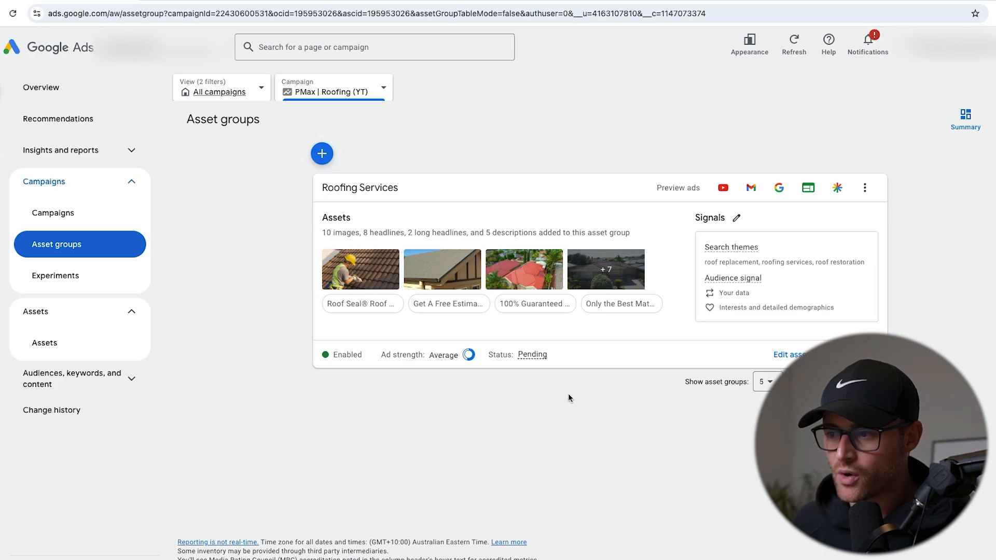
pyautogui.moveTo(532, 359)
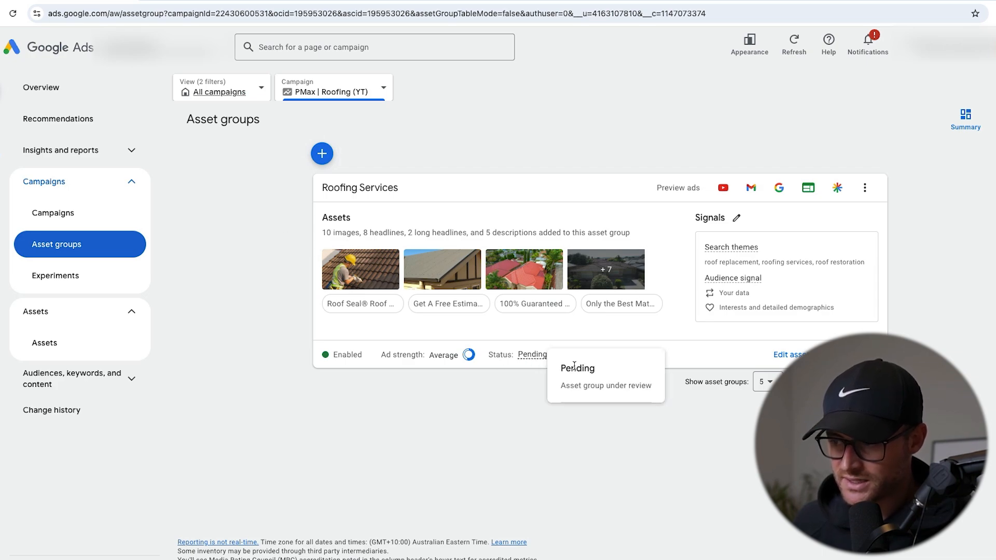
pyautogui.click(648, 385)
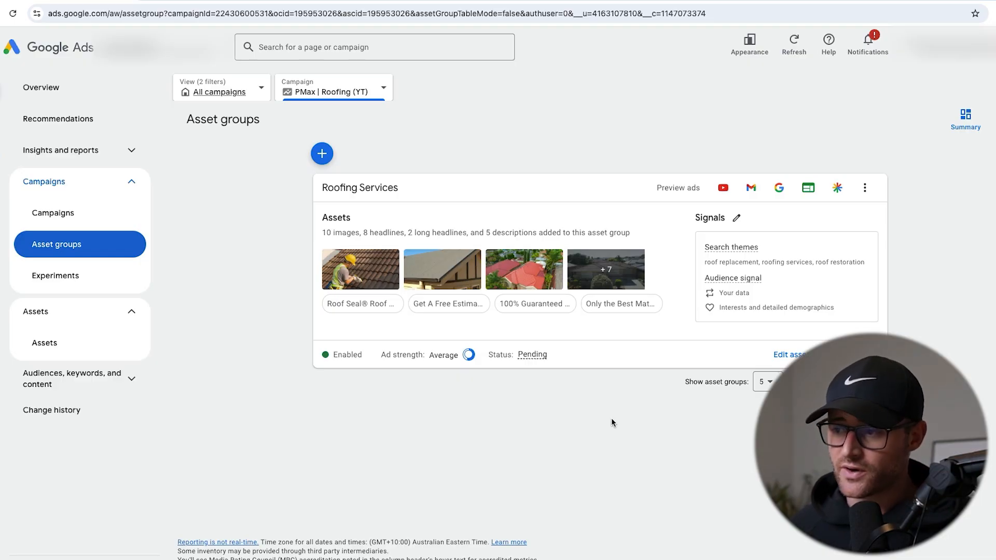
pyautogui.click(141, 213)
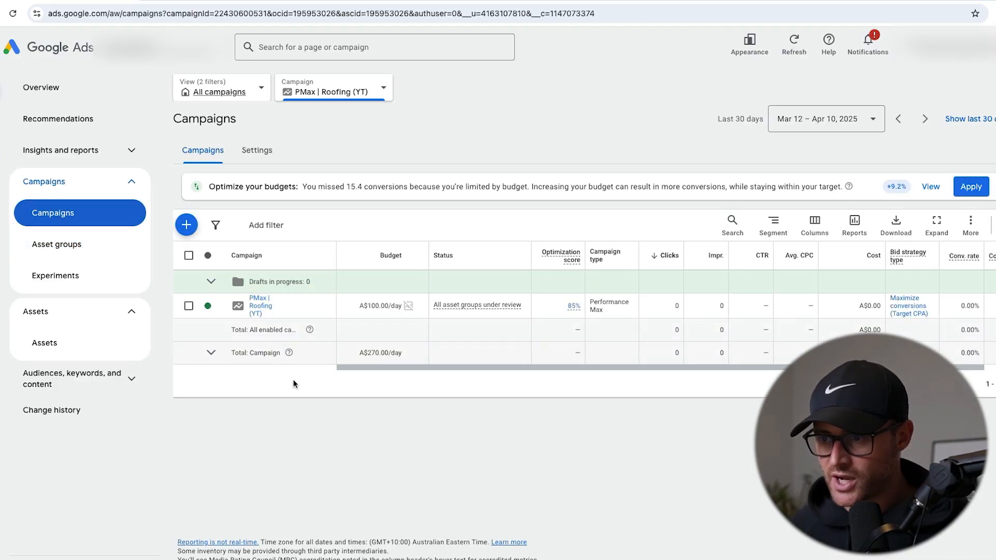